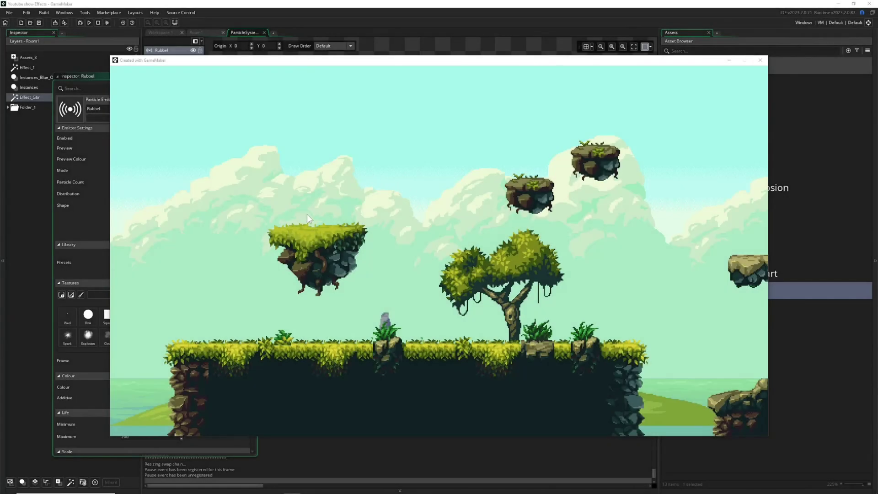
Trigger explosions repeatedly on the grassy top of the large floating island in the running game to observe the rubble effect
click(317, 230)
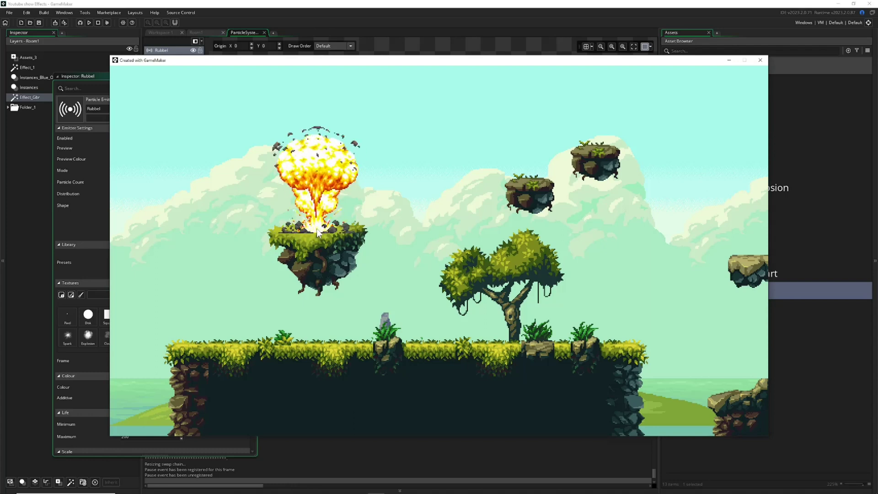
click(318, 226)
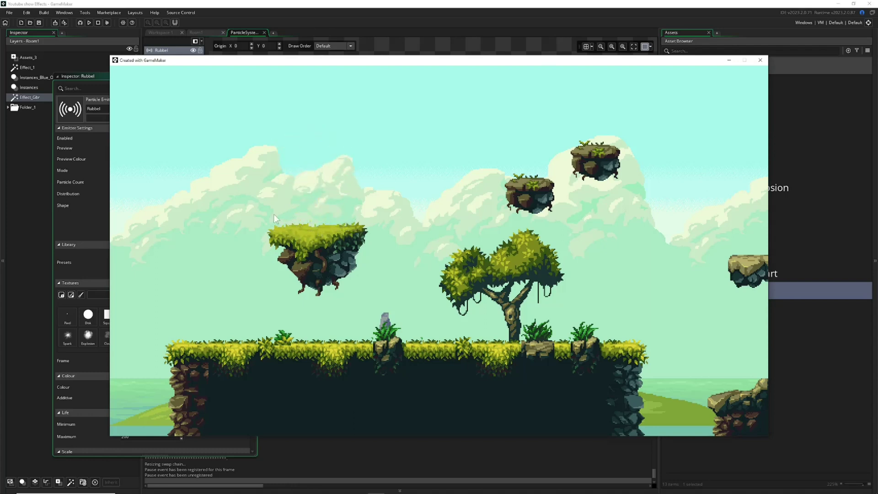
click(317, 226)
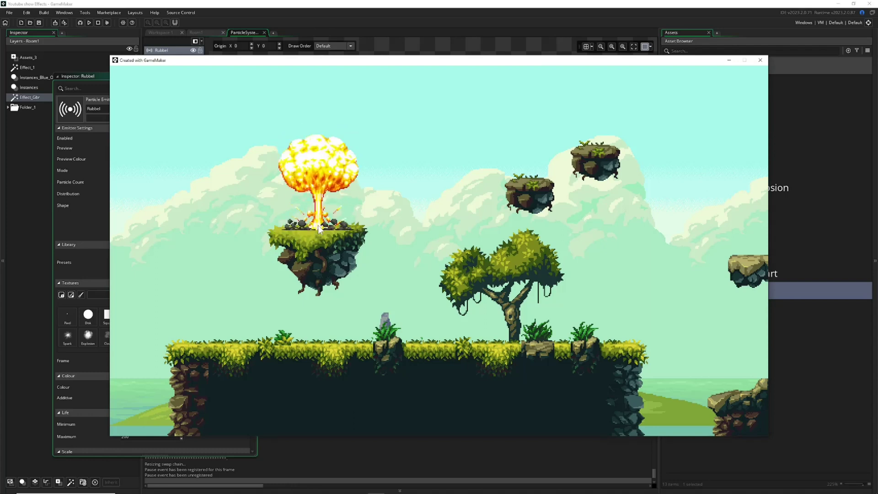
click(319, 229)
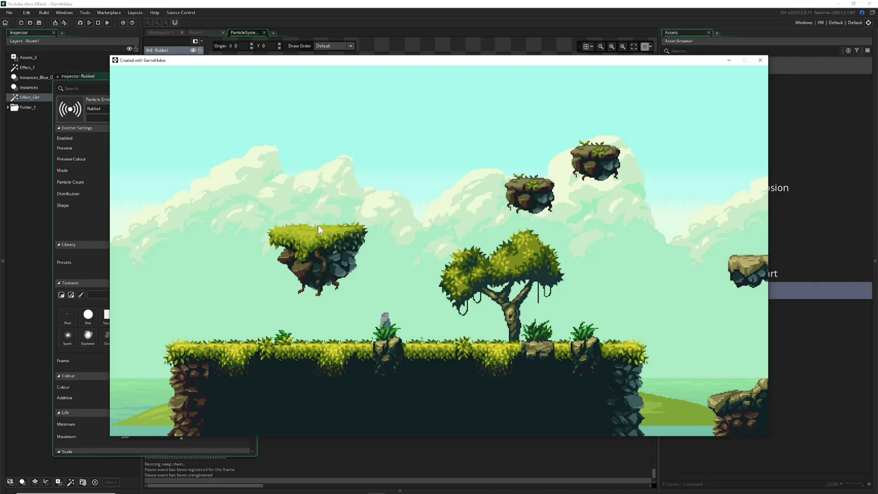
click(318, 226)
click(319, 226)
click(316, 227)
click(316, 226)
click(317, 226)
click(317, 226)
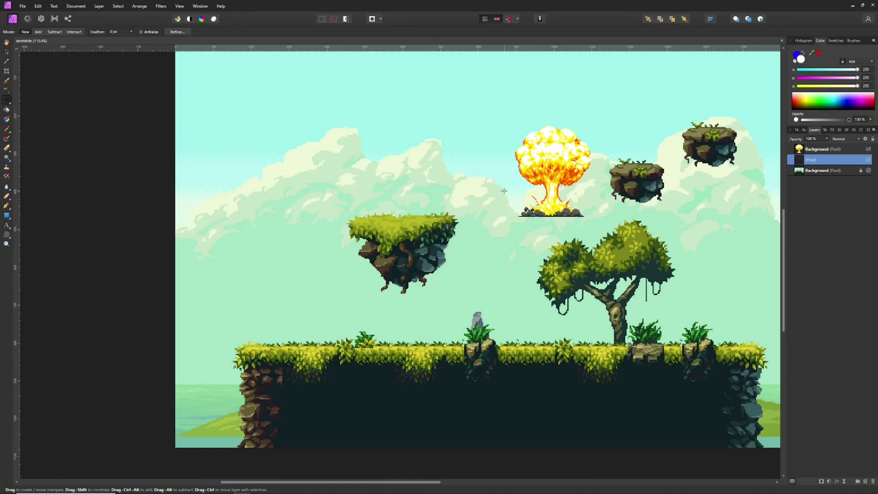
Switch to Affinity Photo and paint a blue ellipse just above the large floating island with the 10 px Paint Brush
click(803, 55)
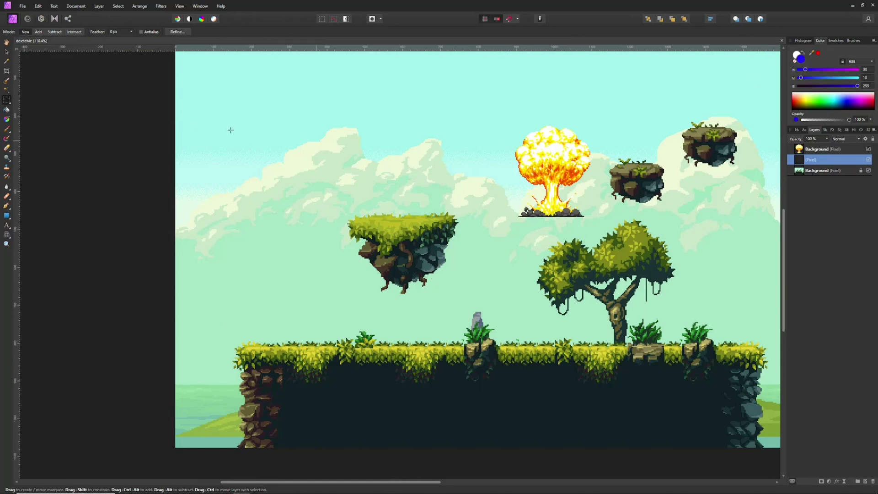
click(6, 129)
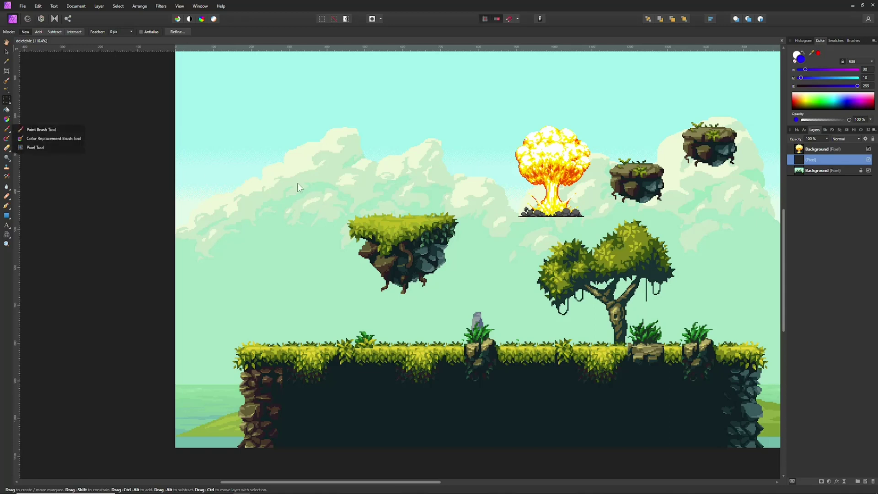
click(46, 132)
ctrl+scroll(417, 207, up, 2)
ctrl+scroll(412, 206, down, 2)
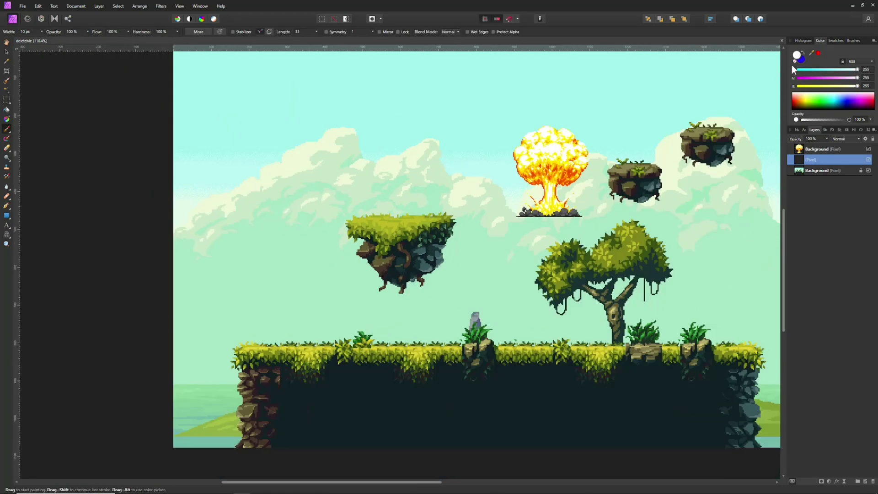
click(805, 56)
ctrl+scroll(560, 199, up, 2)
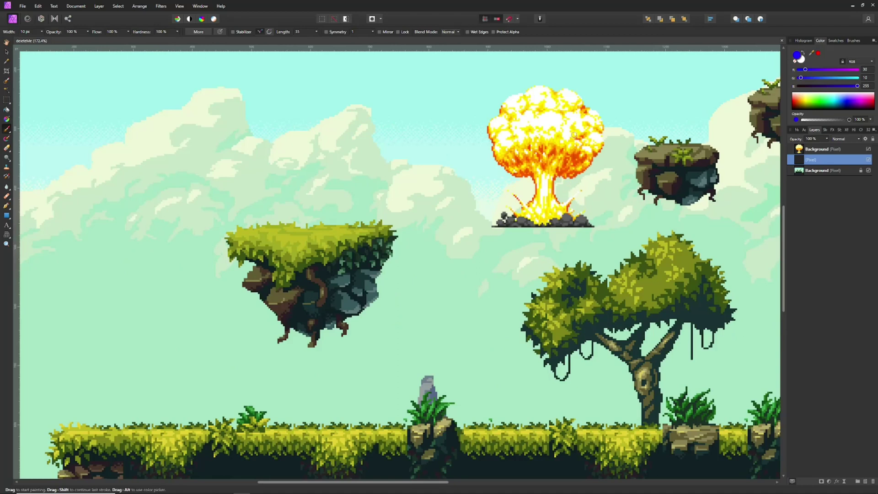
scroll(388, 227, up, 2)
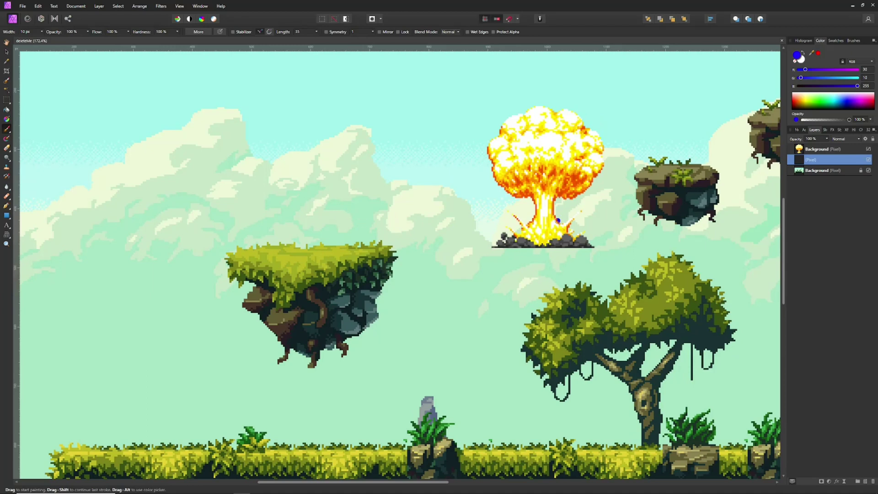
scroll(307, 253, up, 2)
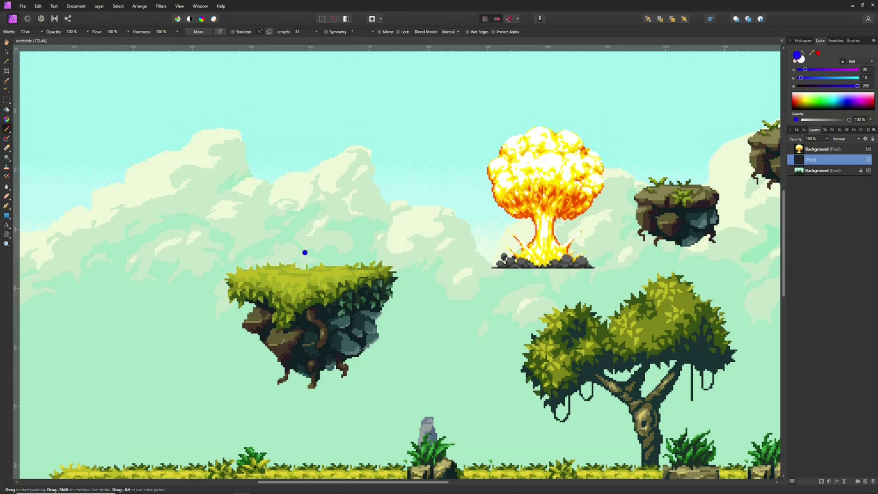
ctrl+scroll(305, 253, down, 2)
scroll(298, 256, up, 1)
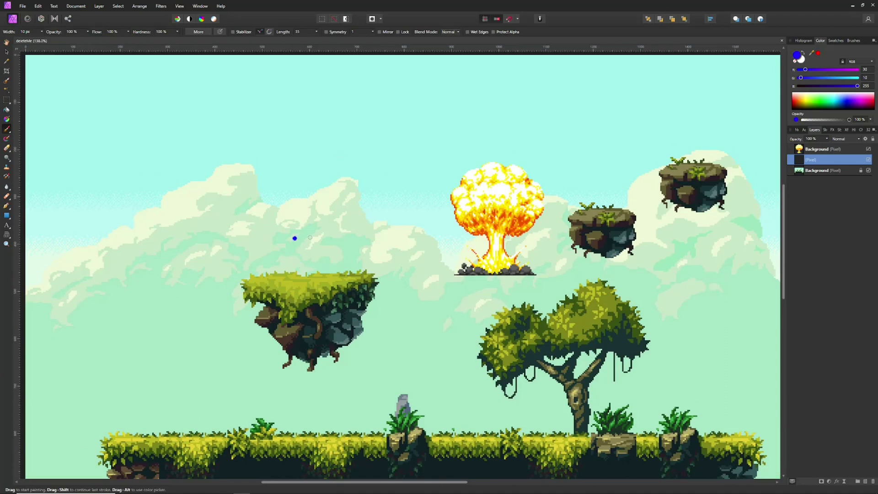
scroll(269, 266, up, 1)
mouse_move(317, 259)
mouse_down()
mouse_move(295, 270)
mouse_move(304, 284)
mouse_move(328, 280)
mouse_move(318, 259)
mouse_up()
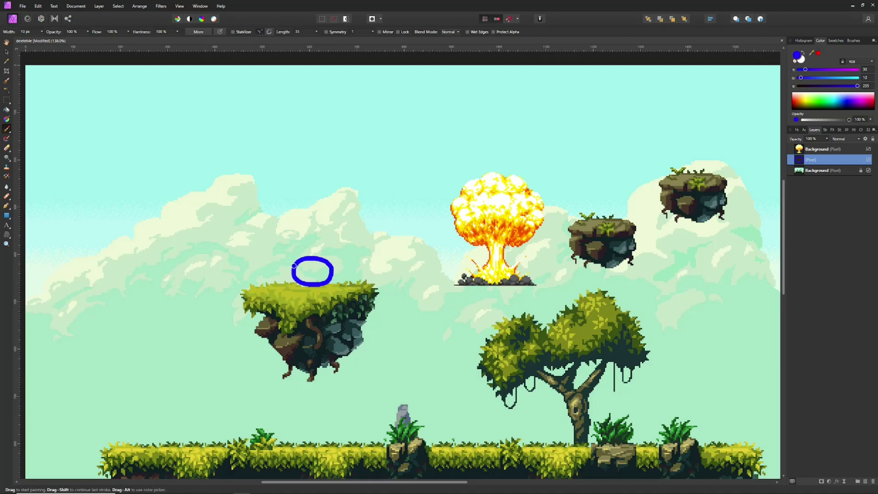
Paint two lines fanning upward from the ellipse, upward arrows between them, and an arched arrow curving outward to the left
drag(294, 266, 240, 172)
drag(328, 269, 396, 153)
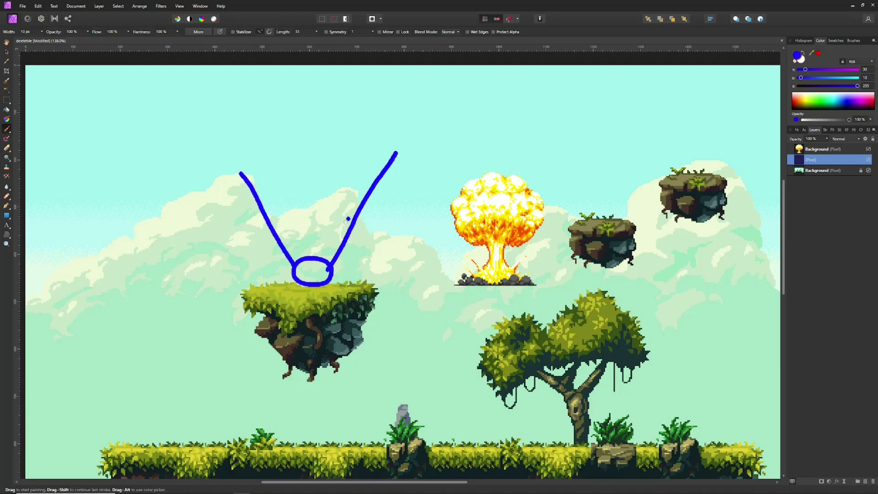
mouse_move(323, 249)
mouse_down()
mouse_move(369, 157)
mouse_move(335, 186)
mouse_up()
drag(296, 247, 288, 175)
mouse_move(269, 177)
mouse_down()
mouse_move(287, 143)
mouse_move(313, 164)
mouse_up()
mouse_move(252, 163)
mouse_down()
mouse_move(219, 137)
mouse_move(189, 135)
mouse_move(161, 170)
mouse_up()
mouse_move(143, 156)
mouse_down()
mouse_move(152, 185)
mouse_move(192, 174)
mouse_up()
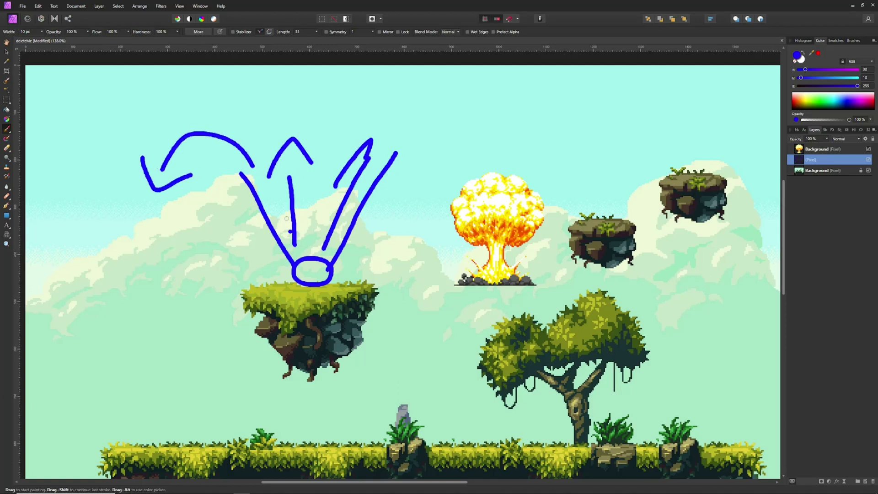
Paint two horizontal lines with a downward arrow below the arched arrow, then a stroke above the explosion picture
mouse_move(138, 216)
mouse_down()
mouse_move(184, 217)
mouse_move(118, 226)
mouse_move(146, 277)
mouse_up()
mouse_move(138, 260)
mouse_down()
mouse_move(144, 289)
mouse_move(181, 260)
mouse_up()
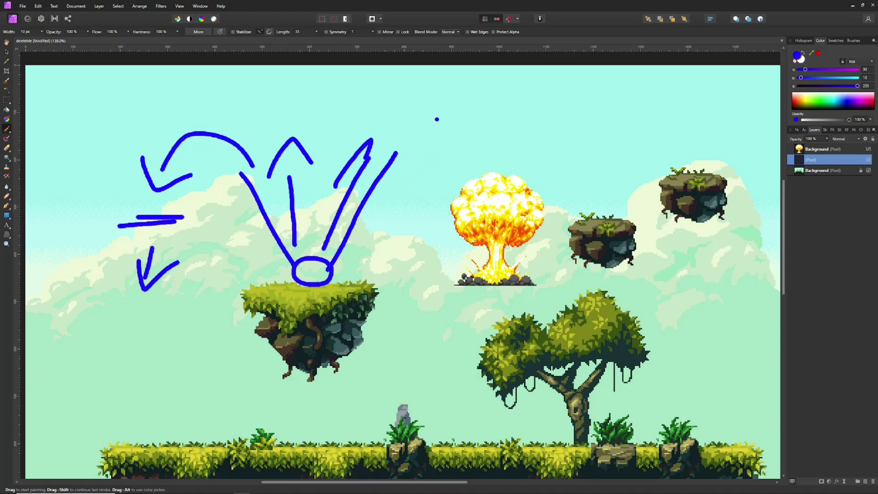
mouse_move(437, 119)
mouse_down()
mouse_move(455, 119)
mouse_move(443, 129)
mouse_move(462, 124)
mouse_move(464, 133)
mouse_move(488, 124)
mouse_move(513, 135)
mouse_up()
click(518, 141)
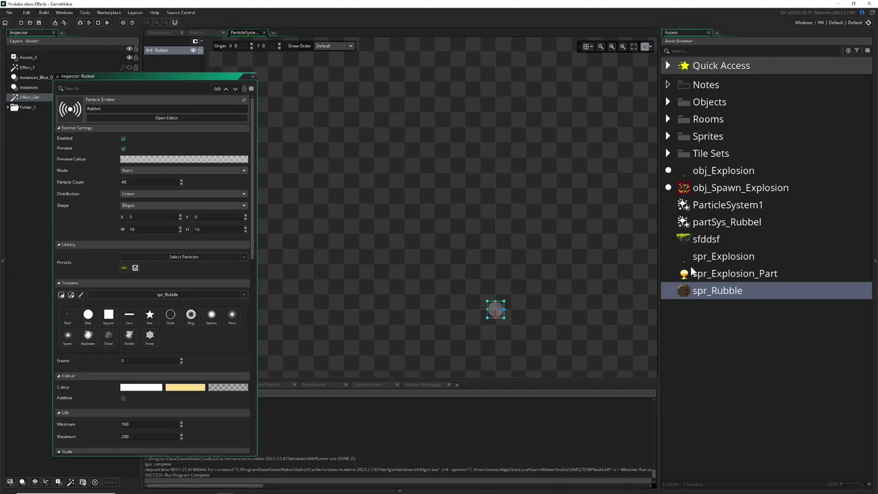
Switch to GameMaker and delete the partSys_Rubbel particle system from the project
click(710, 228)
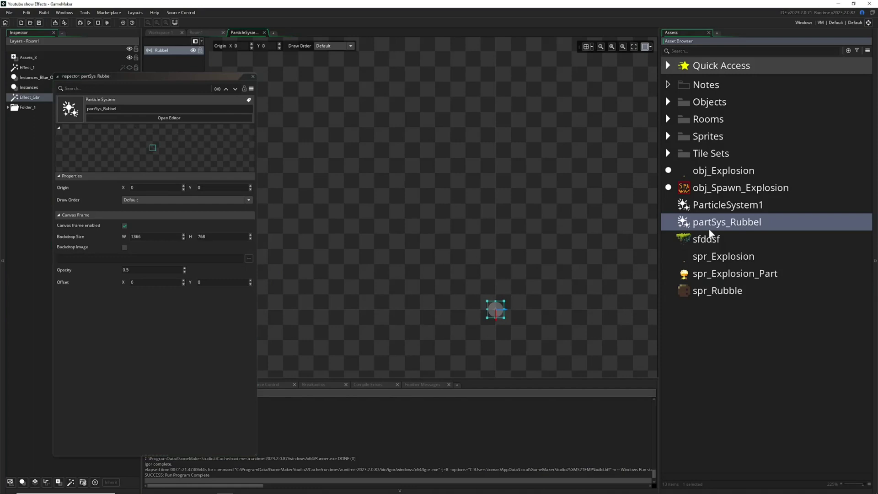
key(Delete)
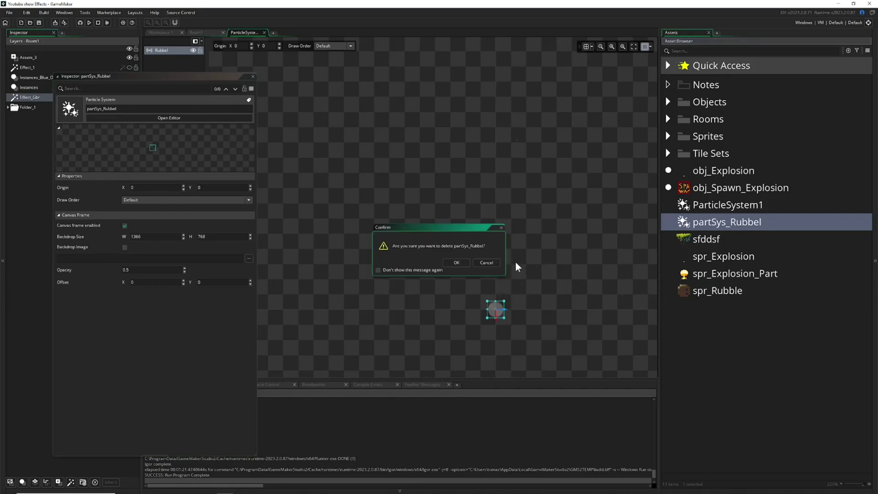
key(Escape)
click(707, 222)
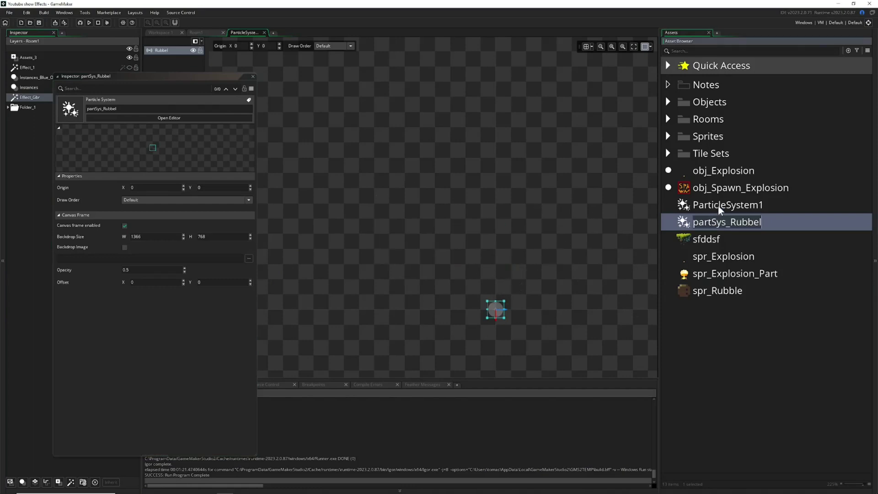
key(Escape)
key(Delete)
click(457, 262)
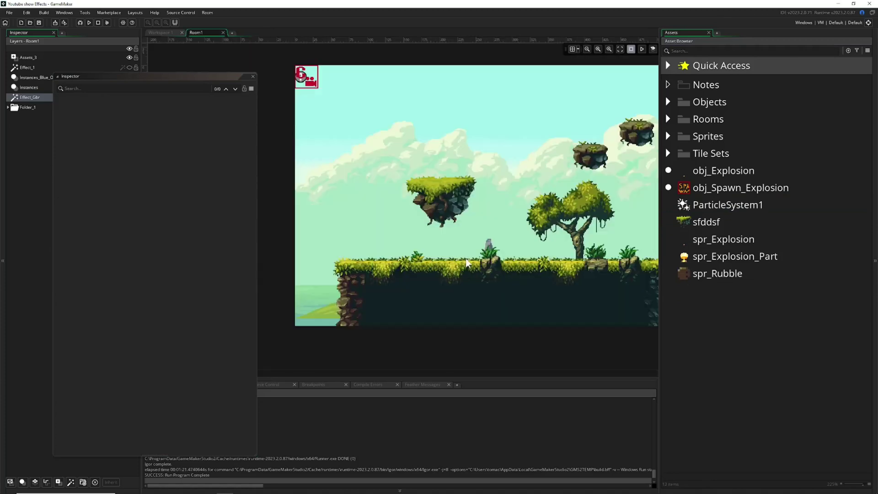
Close the empty floating Inspector and narrow the Asset Browser to give the room canvas more space
click(253, 76)
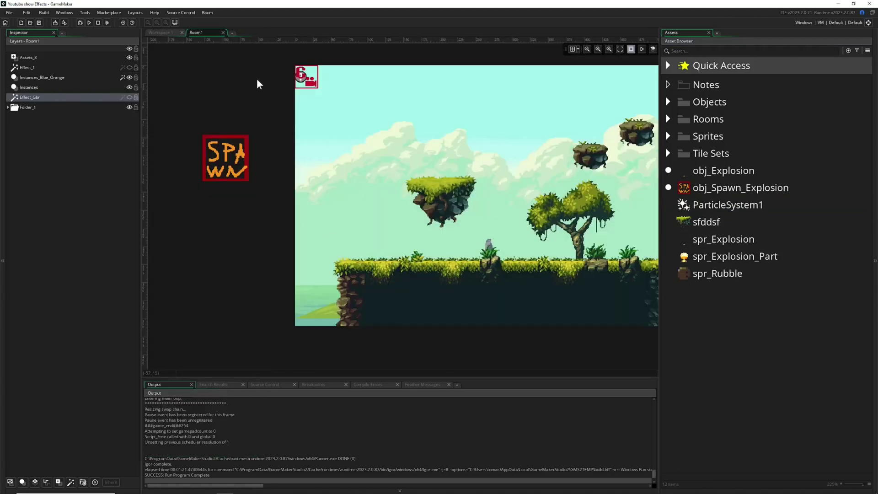
middle_drag(389, 170, 252, 194)
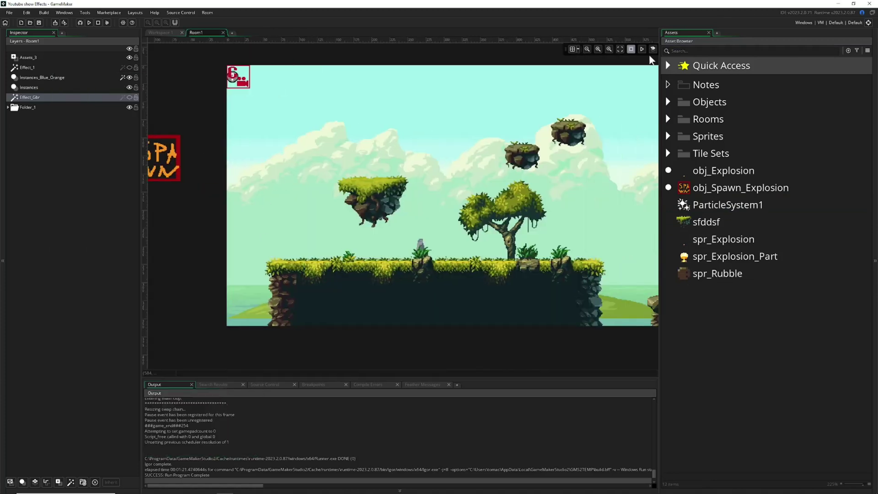
drag(663, 57, 745, 58)
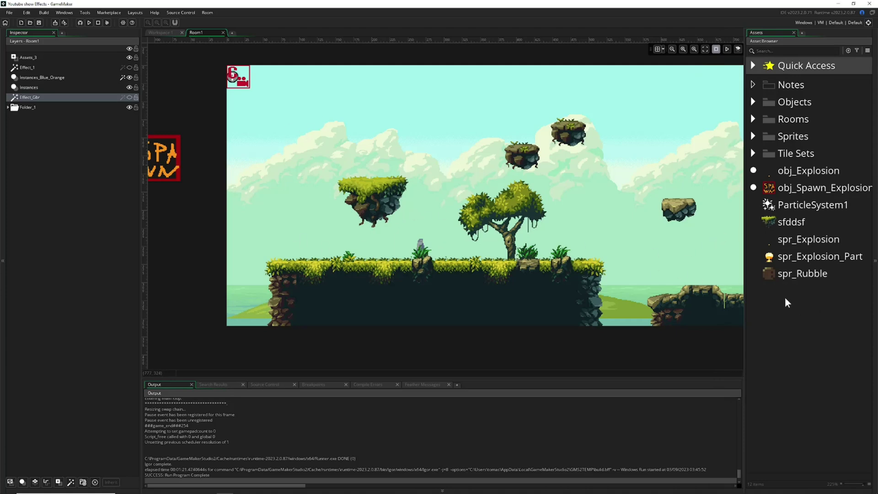
Create a new particle system asset named partSys_Rubbel
right_click(761, 296)
mouse_move(773, 297)
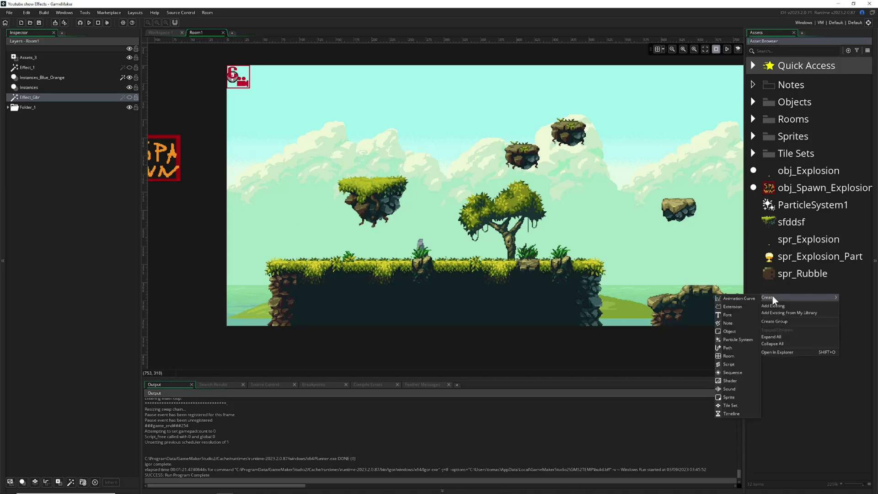
click(849, 51)
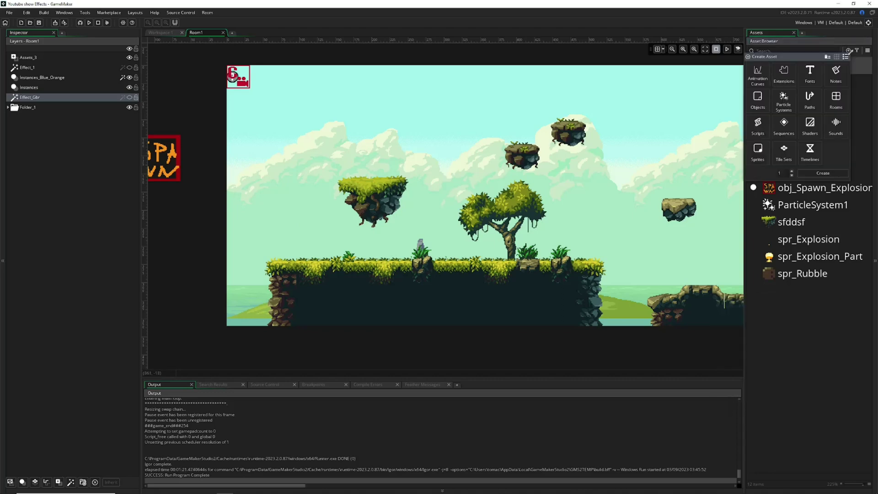
double_click(782, 100)
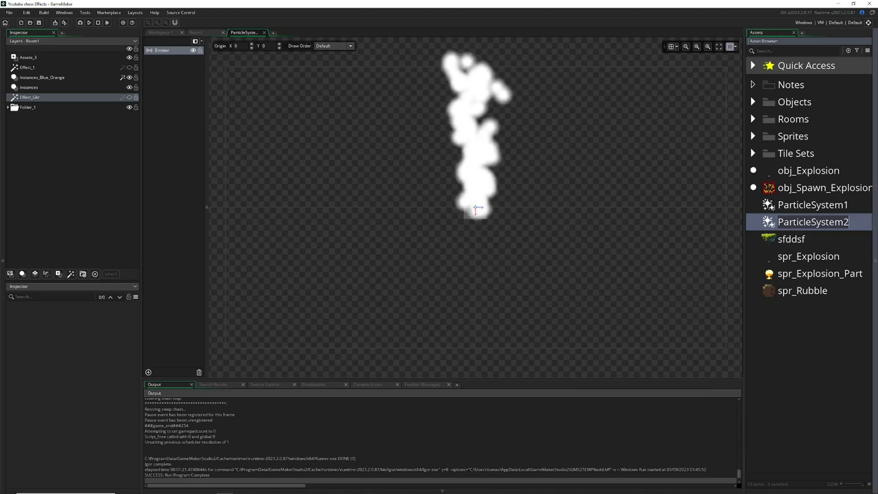
text(partSys_Rubbel)
key(Return)
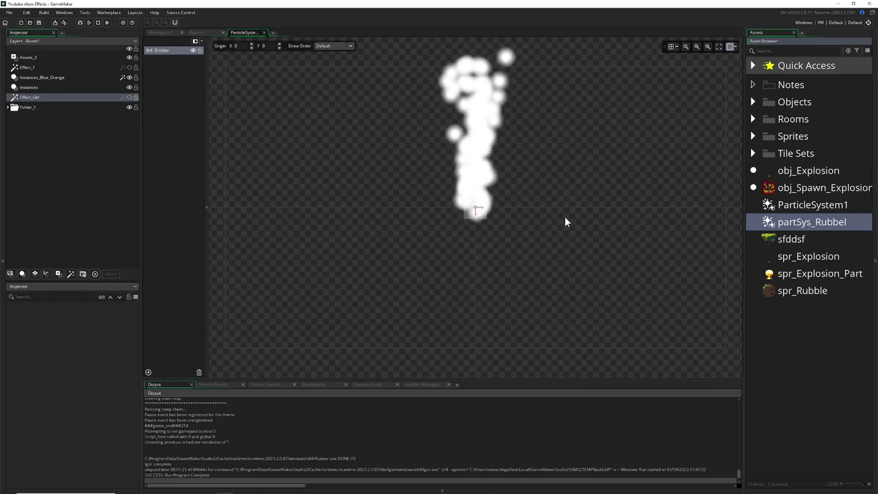
Move the default emitter left of the origin to about X -202 and rename it dummy
click(471, 216)
drag(473, 217, 398, 217)
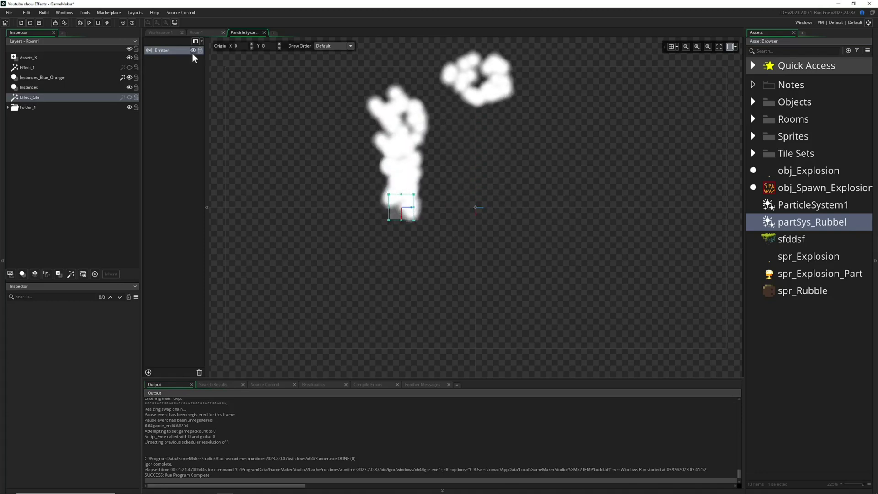
click(162, 51)
click(162, 51)
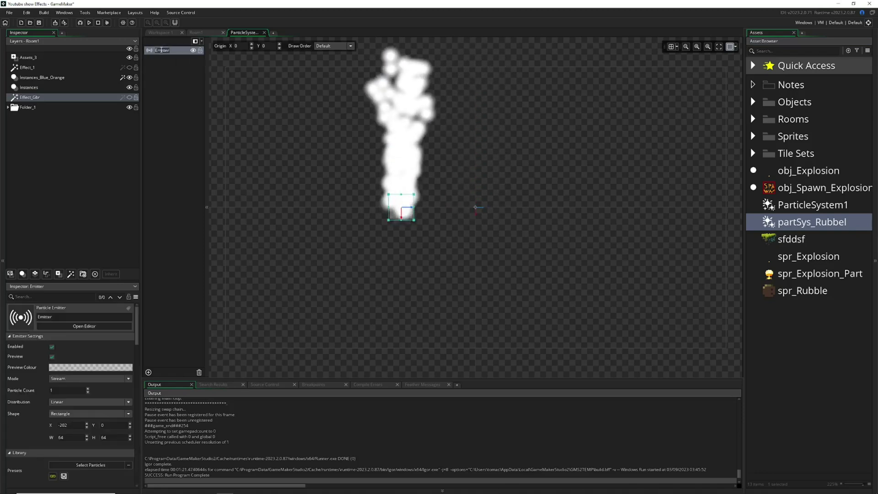
text(dummy)
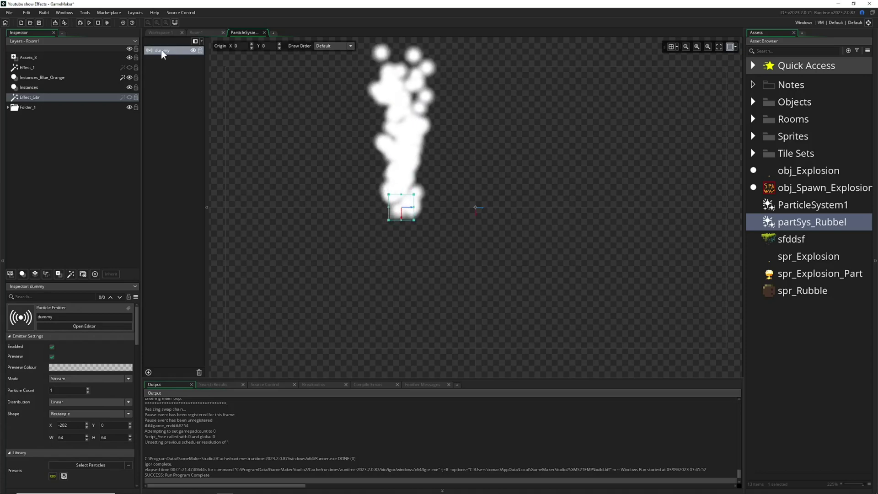
key(Return)
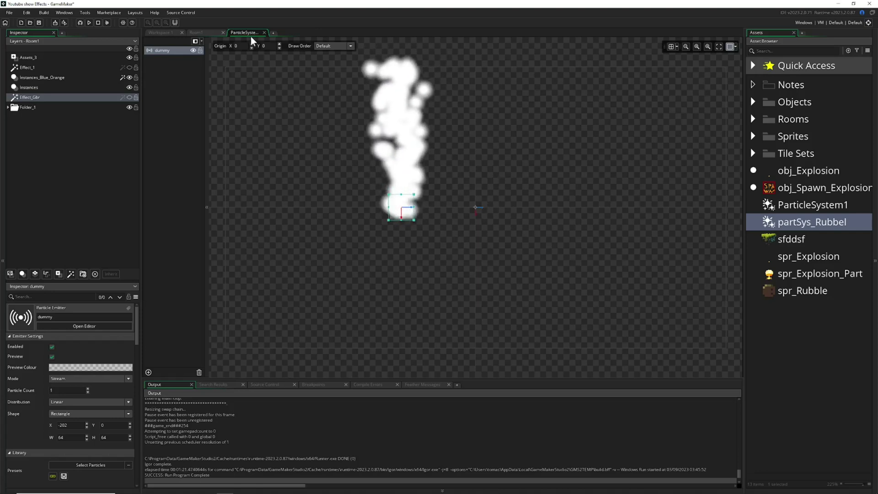
Look at Room1, return to the particle system, and hide the docked inspectors to enlarge its canvas
click(205, 32)
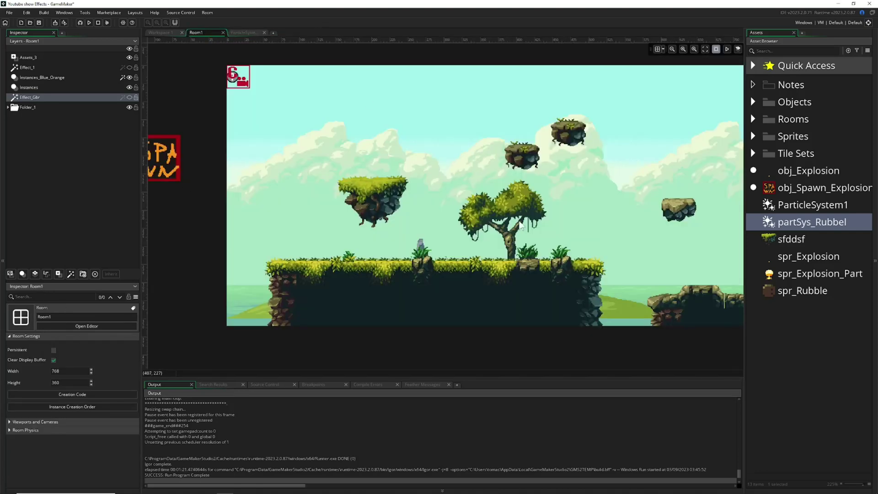
click(246, 32)
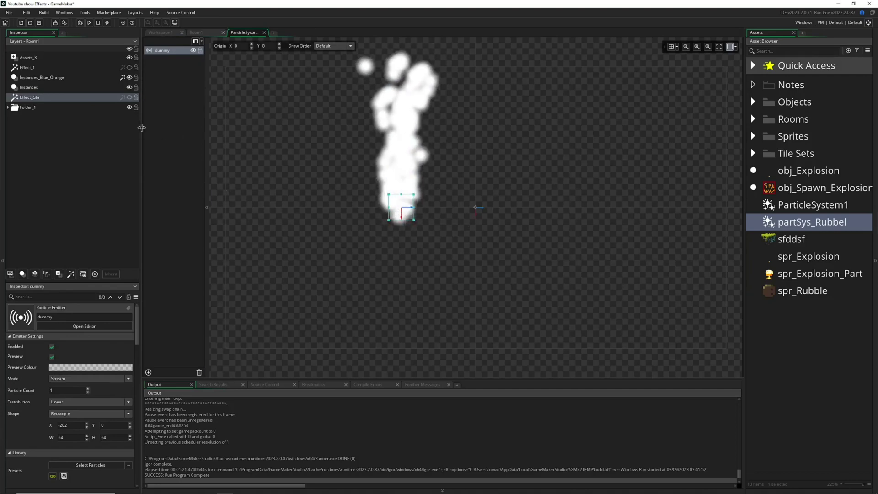
click(2, 118)
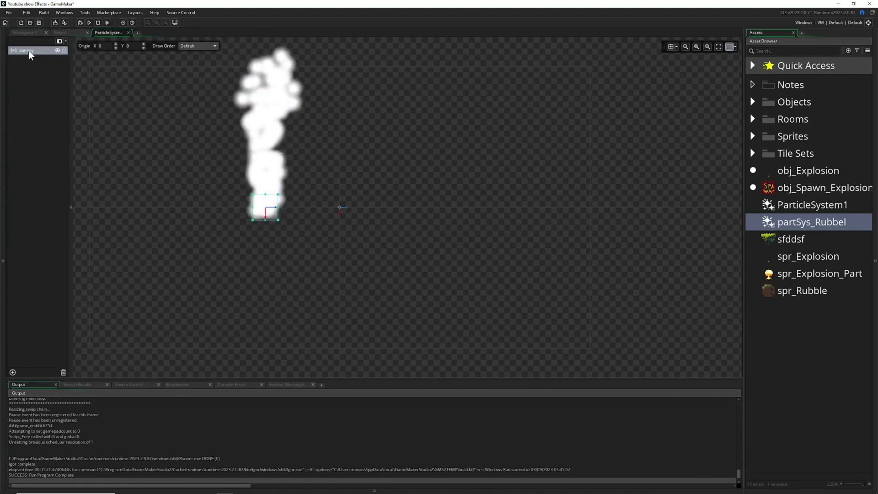
Open a separate floating Inspector for the dummy emitter and lengthen it to show more settings
click(68, 13)
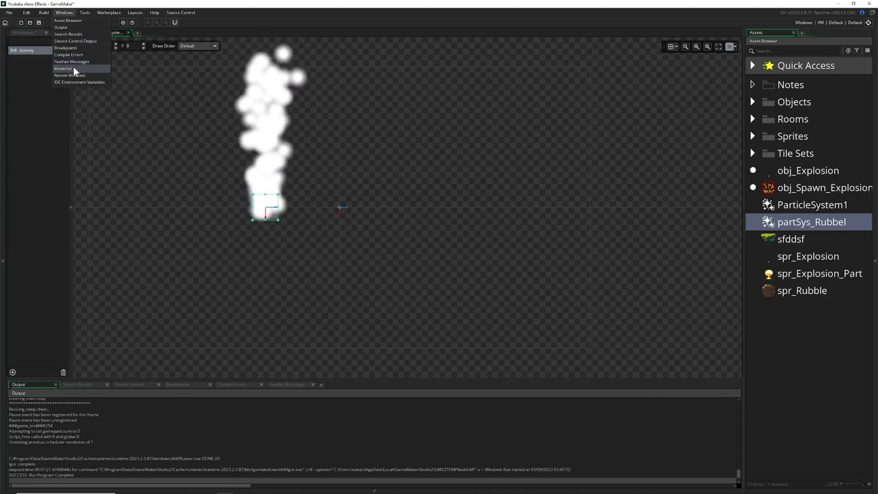
click(73, 67)
drag(35, 205, 212, 97)
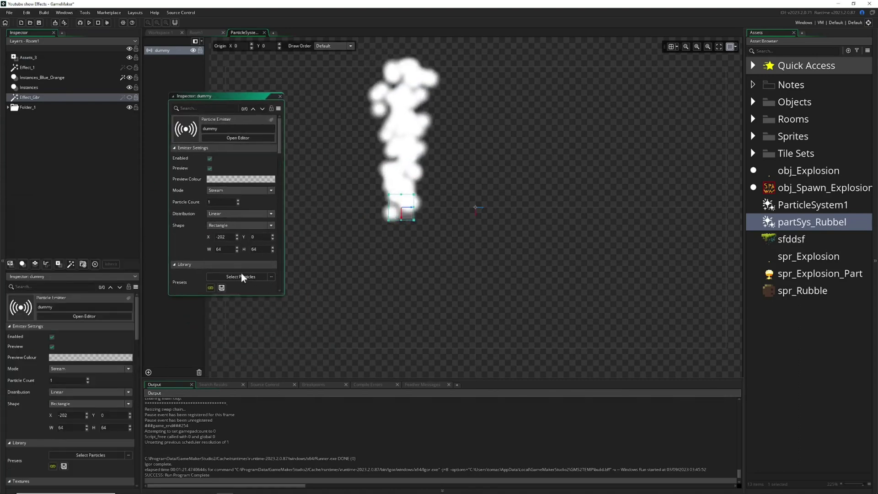
drag(249, 296, 261, 333)
mouse_move(405, 491)
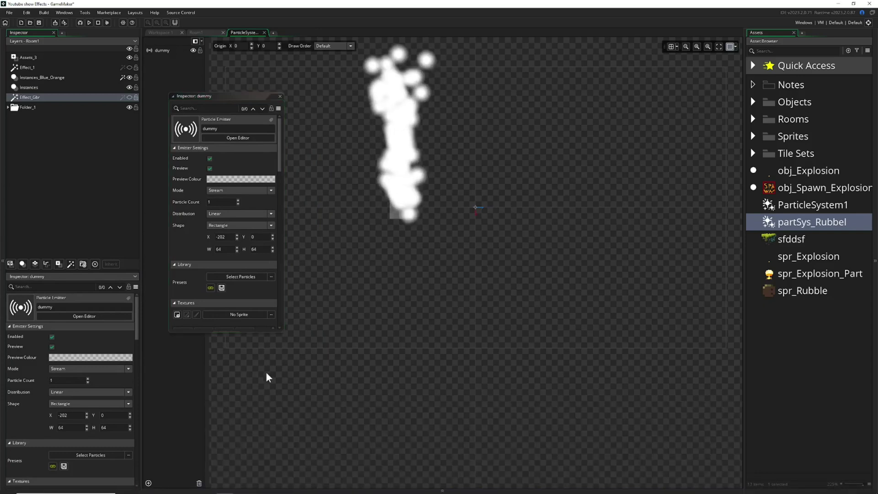
drag(248, 331, 259, 435)
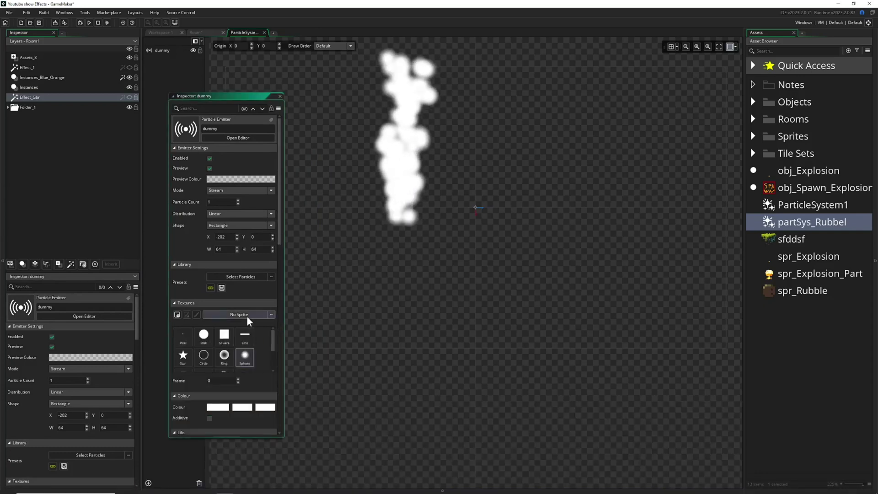
scroll(243, 317, down, 3)
scroll(243, 317, up, 3)
Assign spr_Explosion_Part as the dummy emitter's particle texture
click(806, 275)
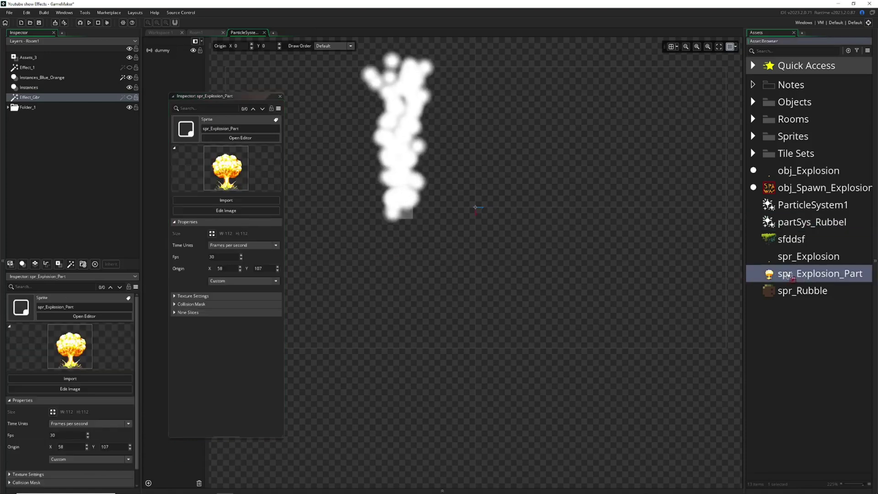
click(162, 50)
drag(810, 273, 252, 316)
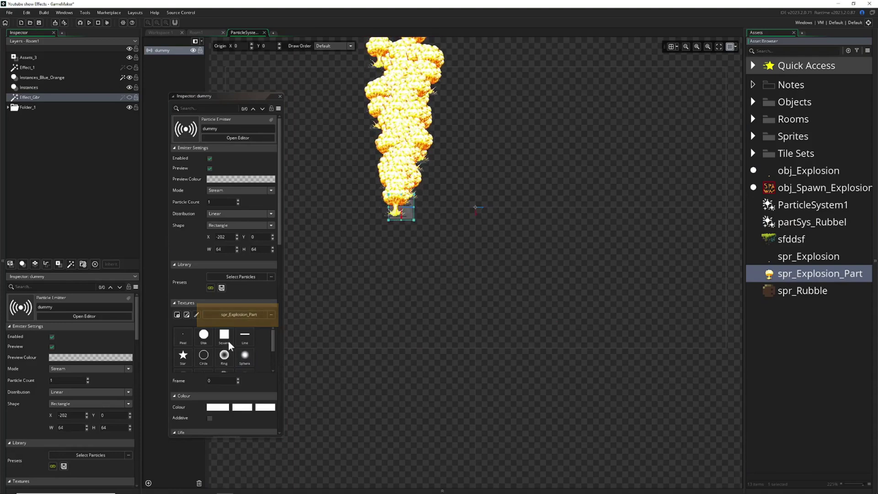
Set the dummy emitter's mode to Burst and its area to width 0 and height 0
scroll(375, 236, up, 1)
click(226, 189)
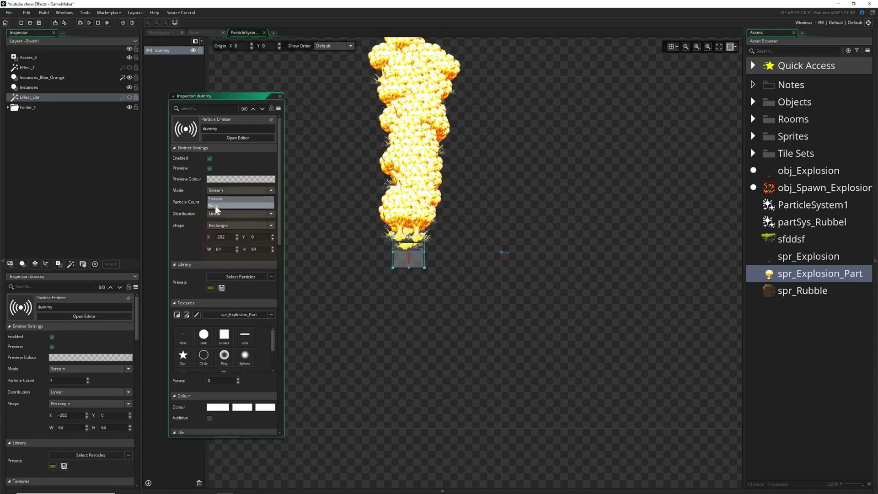
click(215, 206)
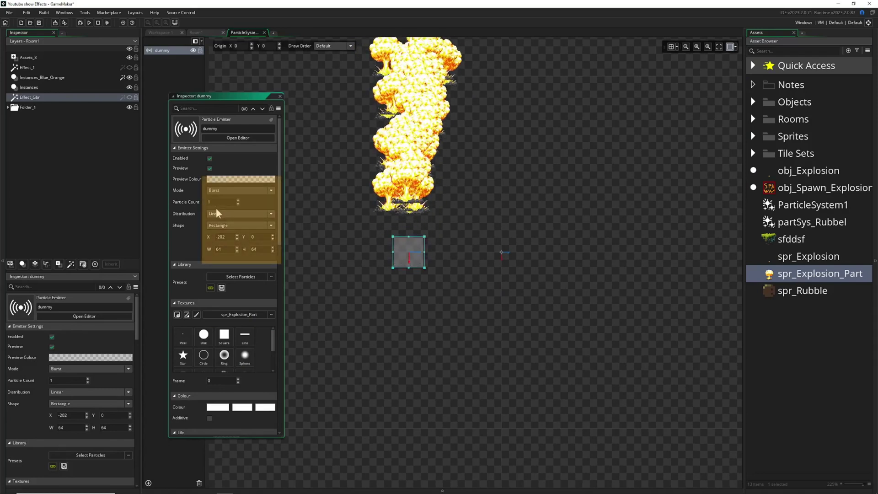
double_click(232, 248)
text(0)
key(Tab)
text(0)
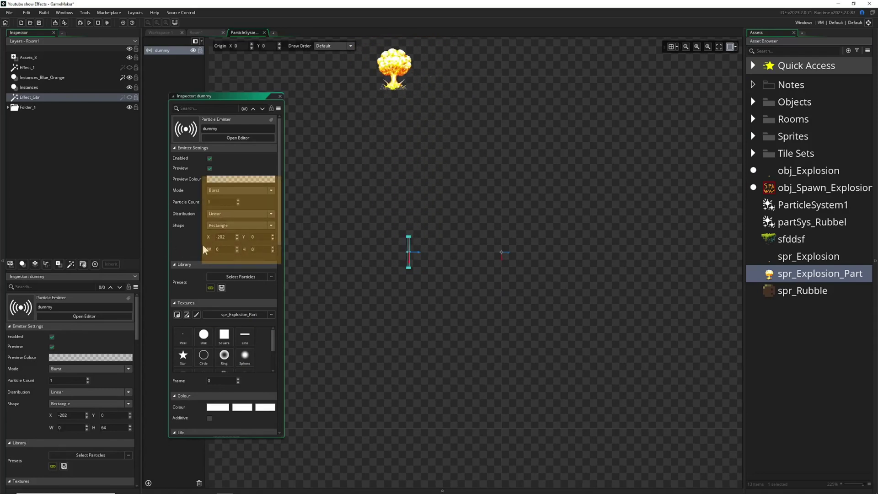
Try a minimum and maximum particle size of 0 on the dummy emitter
scroll(317, 309, down, 2)
scroll(211, 320, down, 4)
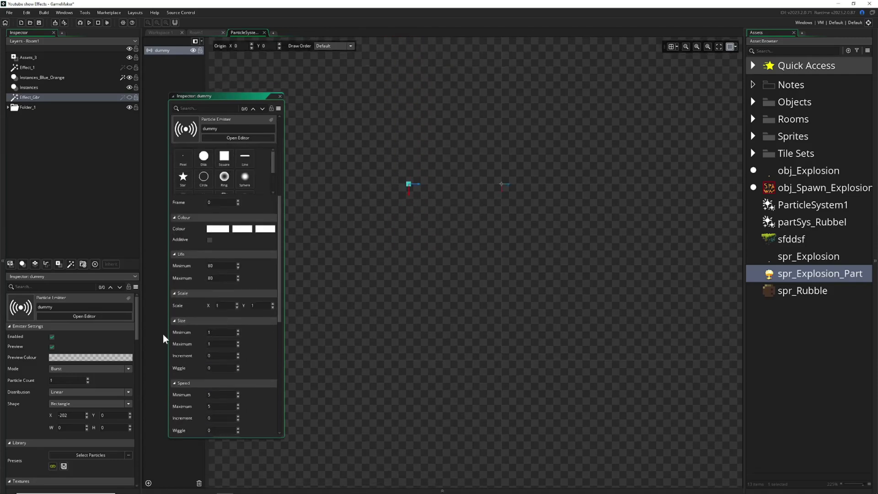
double_click(215, 332)
text(0)
key(Tab)
text(0)
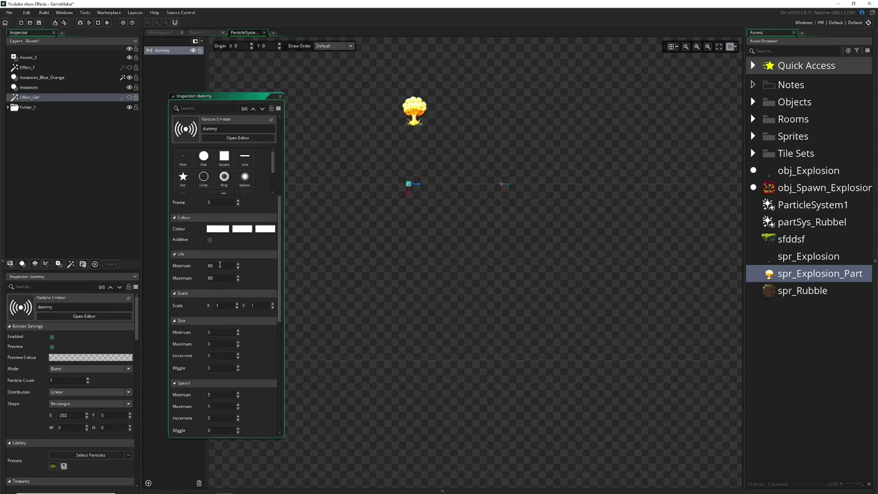
Set the dummy emitter's minimum and maximum particle life to 300
double_click(212, 266)
text(300)
key(Tab)
text(300)
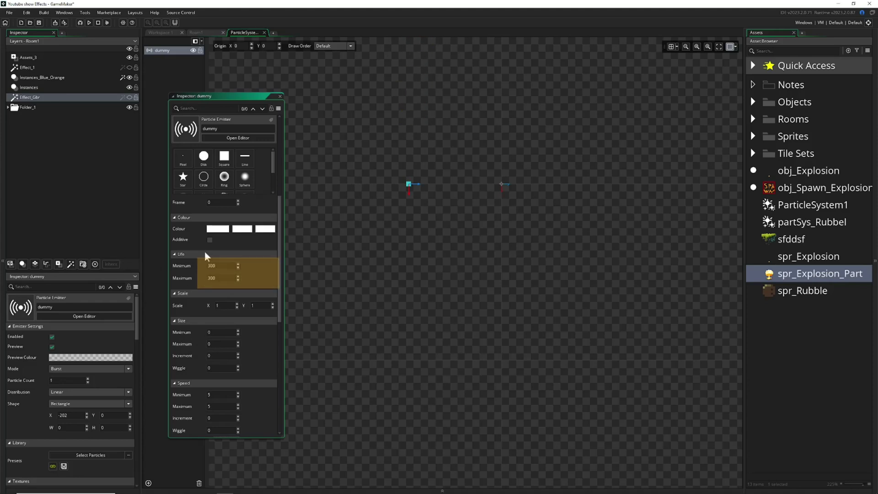
Set the dummy emitter's minimum and maximum particle size to 1
scroll(420, 178, up, 1)
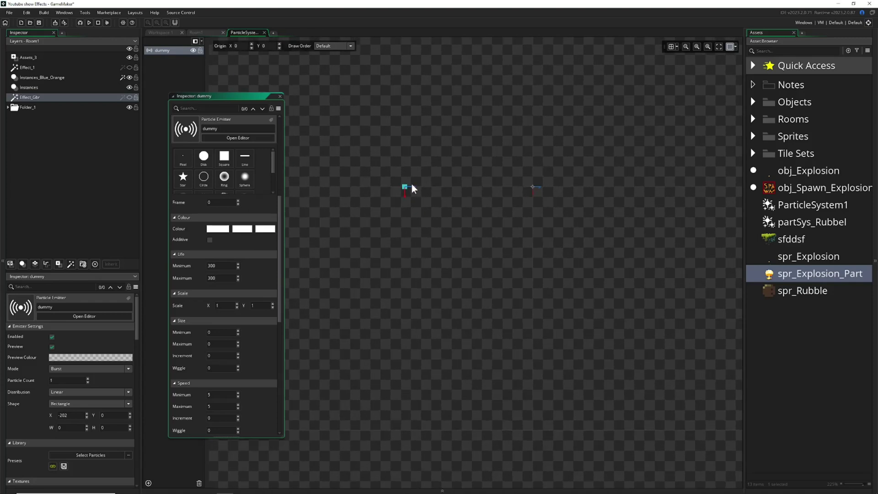
scroll(226, 281, up, 4)
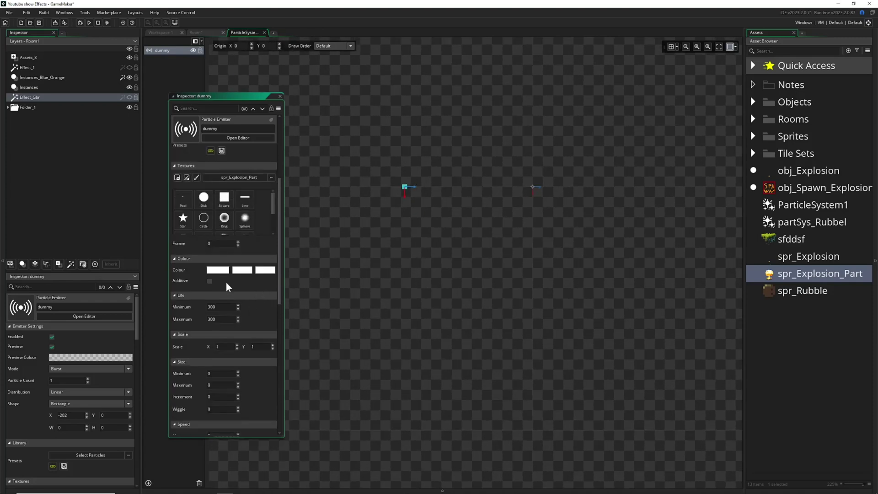
scroll(226, 282, down, 4)
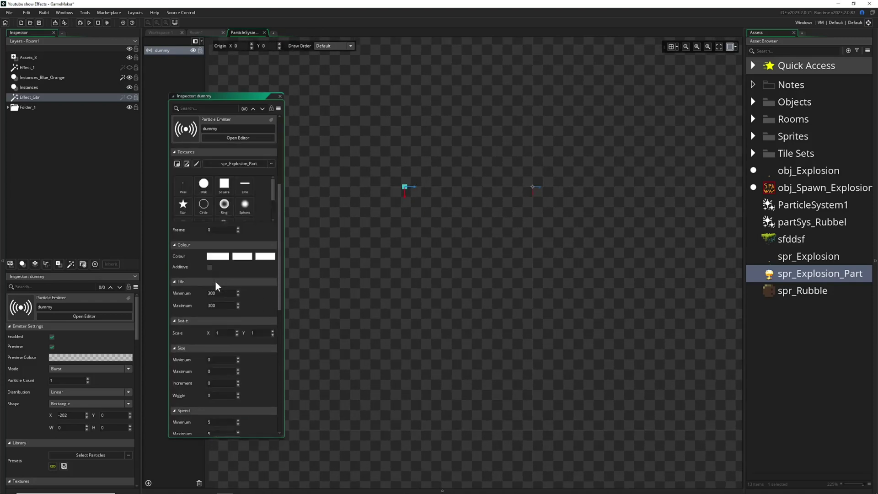
click(224, 318)
text(1)
key(Tab)
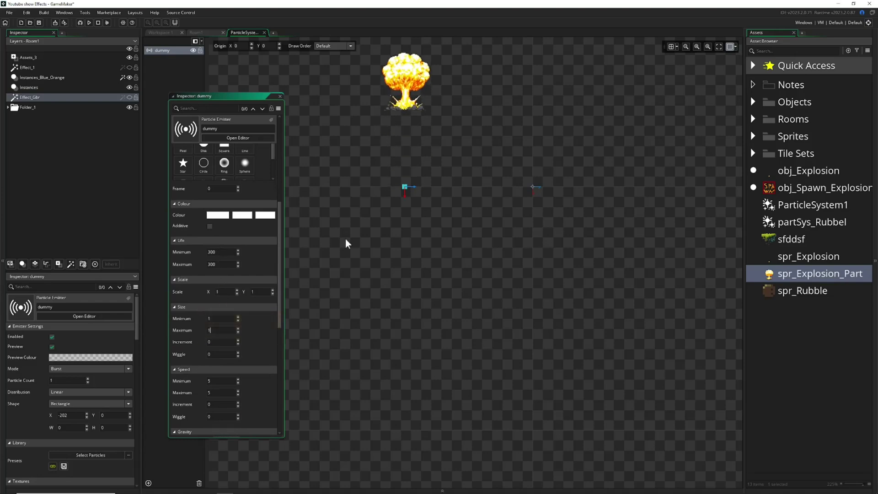
Set the dummy emitter's minimum and maximum speed to 0 and check the explosion preview up close
scroll(223, 344, down, 2)
click(216, 326)
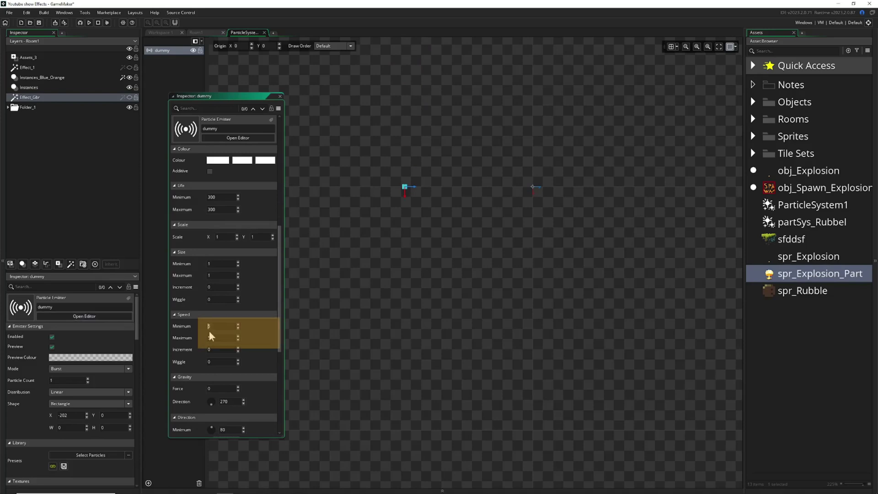
text(0)
key(Return)
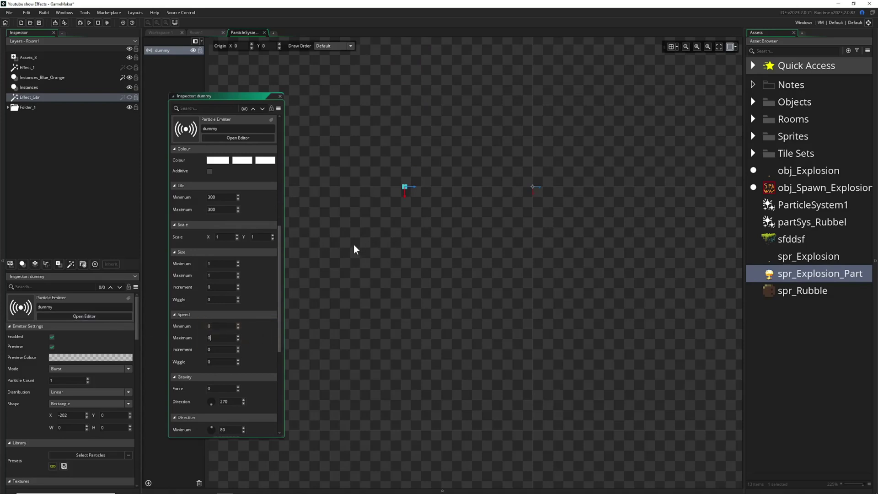
scroll(411, 206, up, 2)
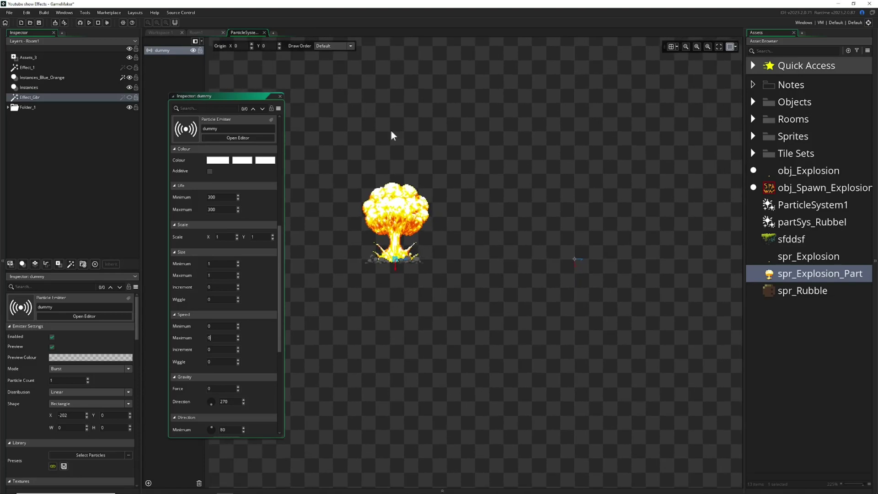
scroll(400, 228, up, 3)
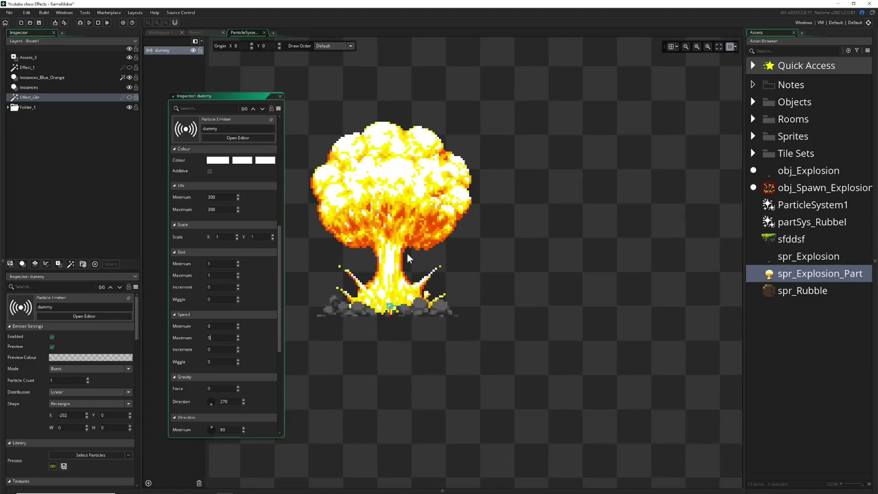
scroll(408, 254, down, 5)
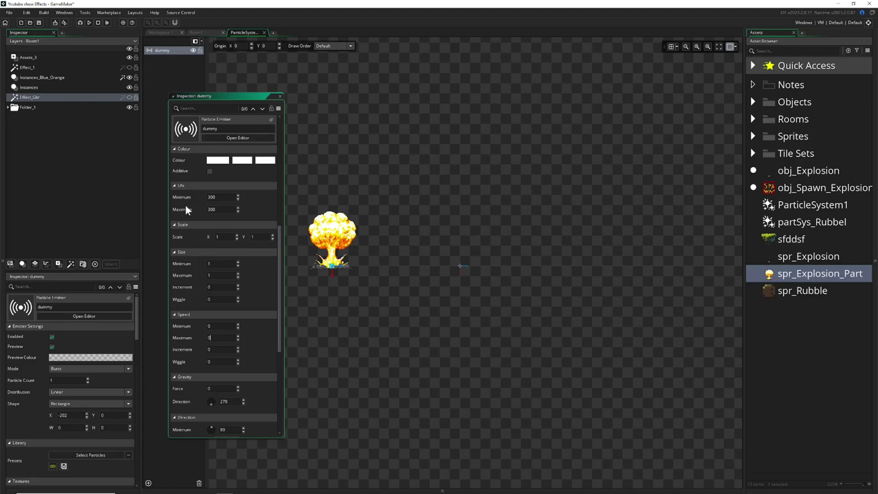
Shrink the docked inspectors and add a second emitter named Rubble to the particle system
drag(142, 198, 32, 188)
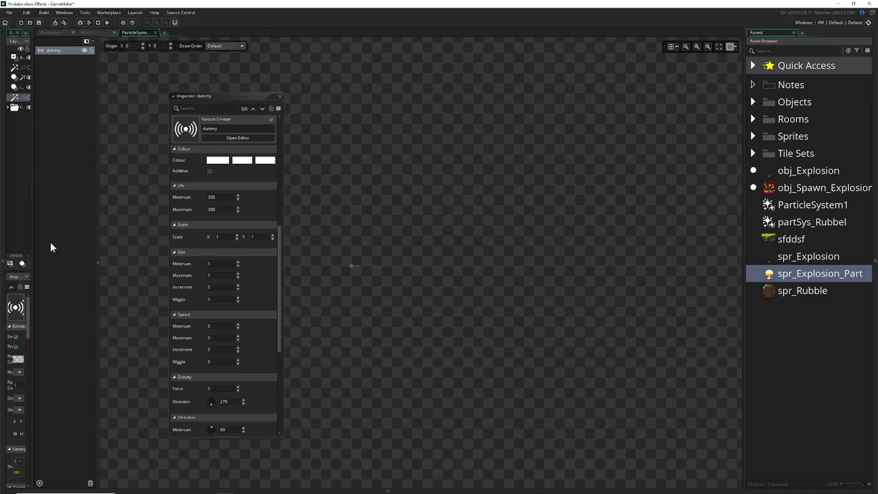
click(40, 483)
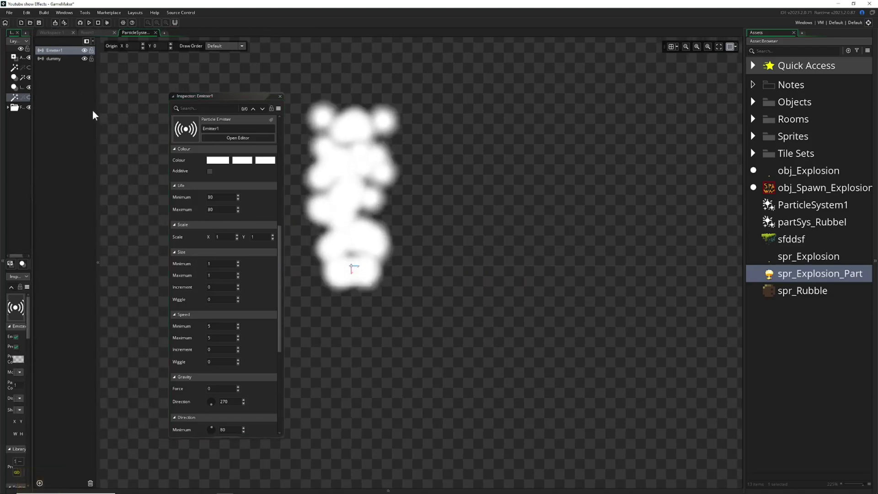
double_click(56, 51)
text(Rubble)
key(Return)
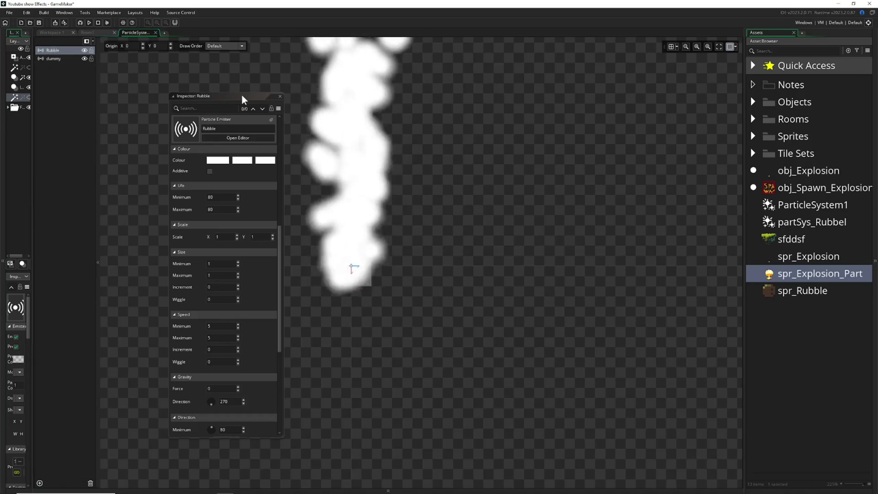
Move the floating Inspector clear of the explosion preview and widen it
drag(242, 94, 147, 92)
middle_drag(252, 232, 321, 232)
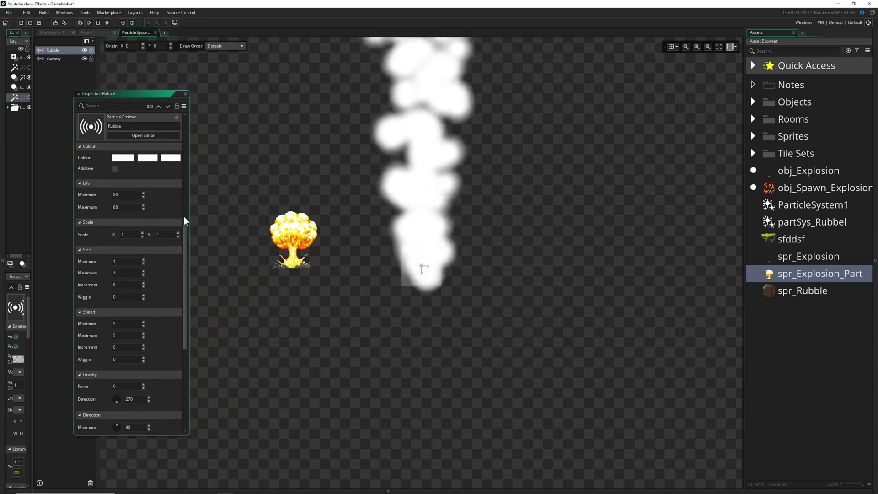
drag(185, 216, 253, 215)
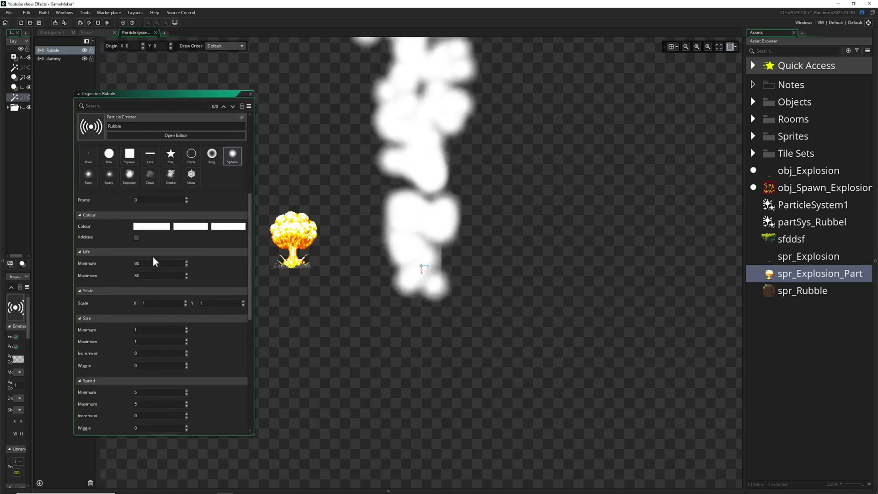
Give the Rubble emitter the Disk texture and set its mode to Burst
scroll(154, 259, up, 3)
click(109, 320)
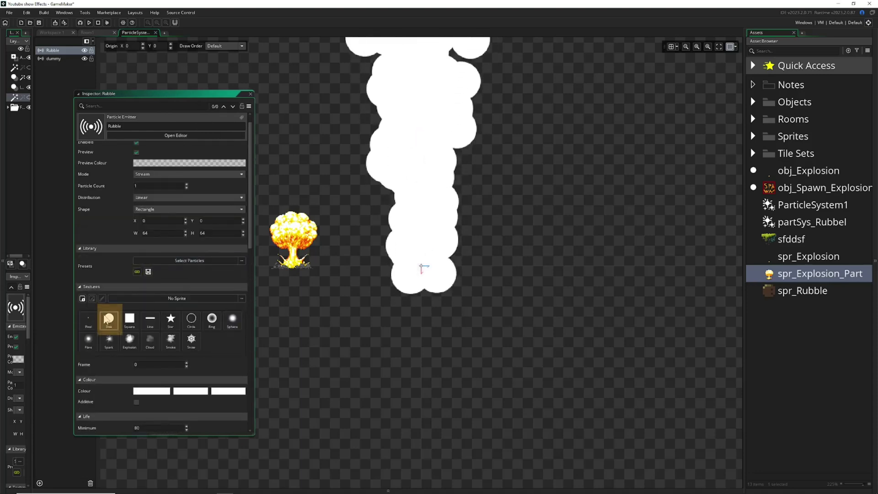
scroll(179, 199, up, 1)
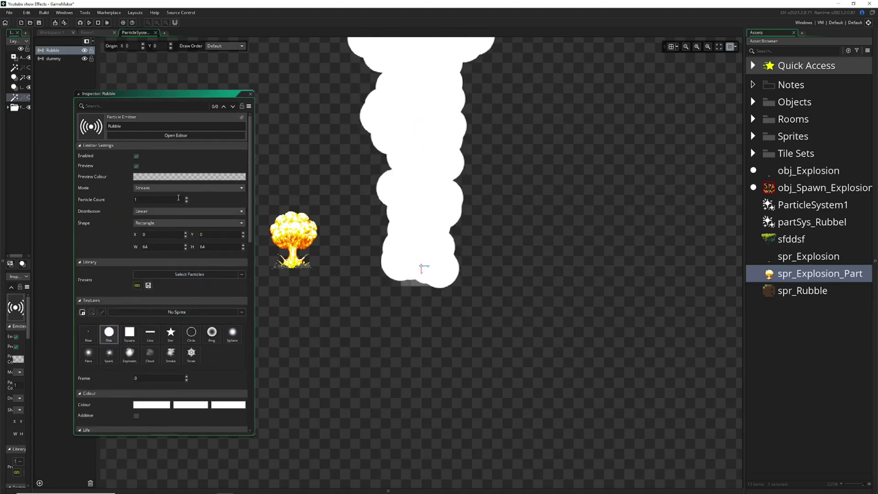
click(169, 189)
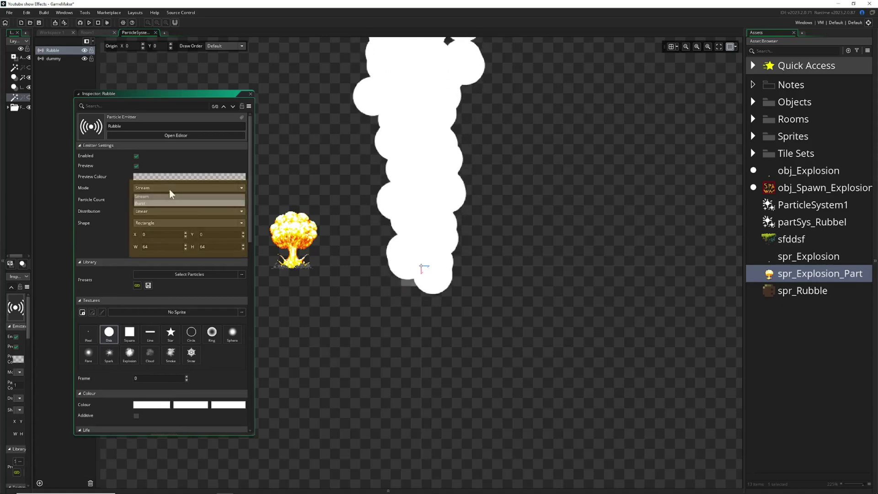
click(151, 203)
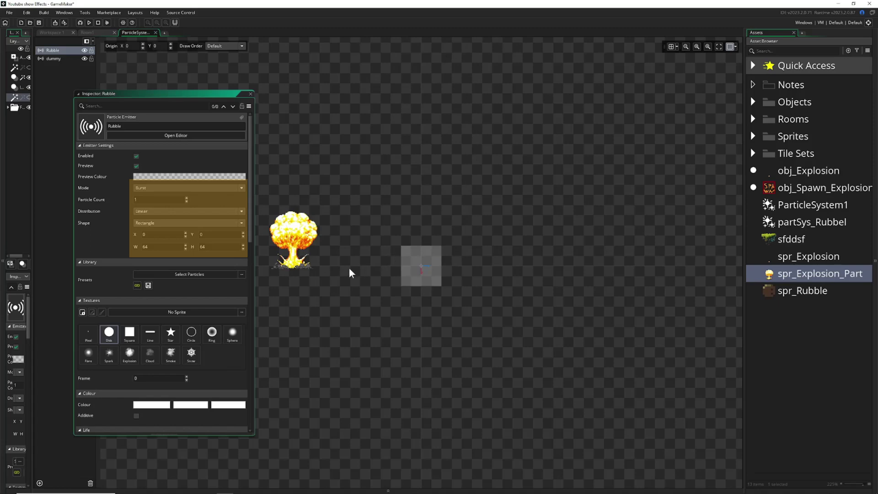
Set the Rubble emitter's area to 16 by 16 and its shape to Ellipse
click(159, 247)
text(16)
key(Tab)
text(16)
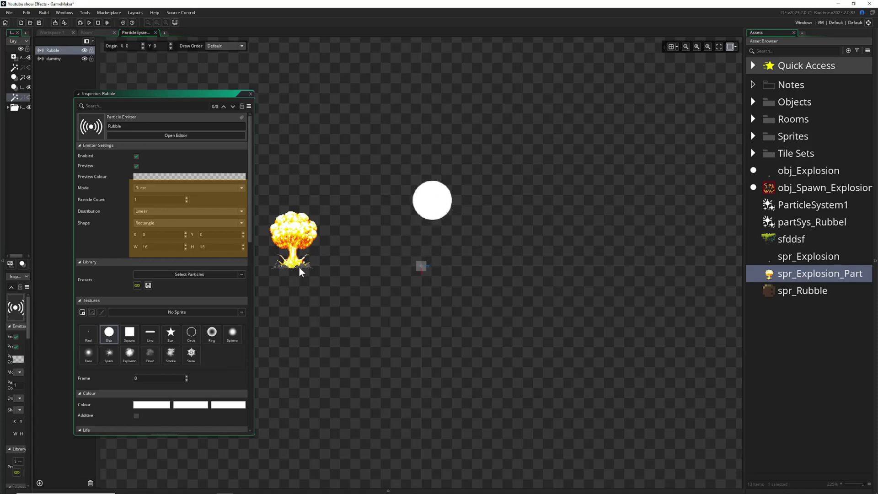
click(169, 222)
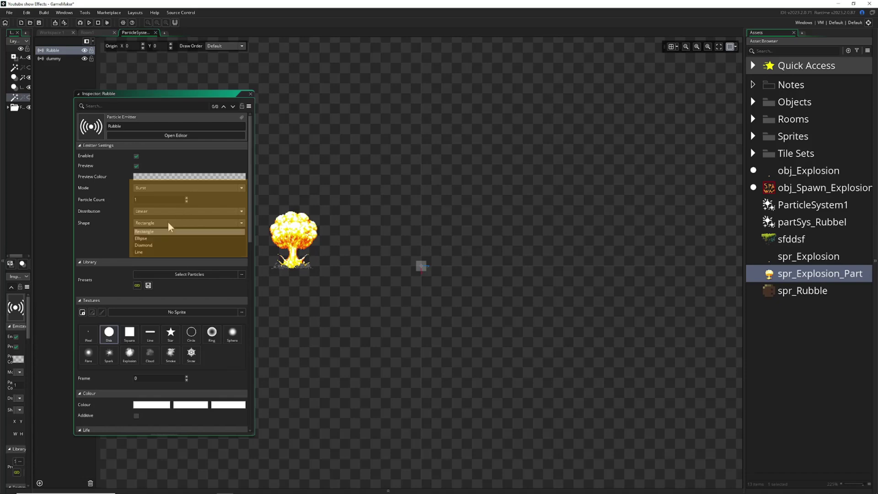
click(150, 239)
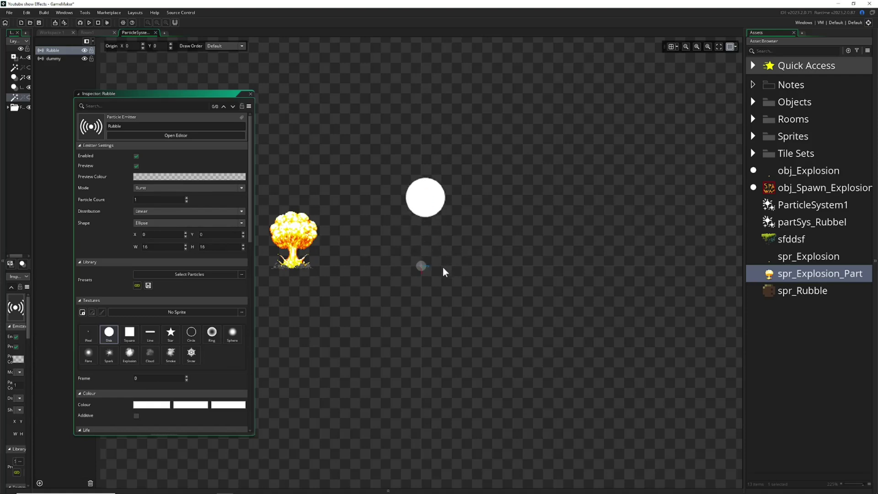
Set the Rubble emitter's particle size to a minimum of 0.01 and a maximum of 0.05
click(146, 200)
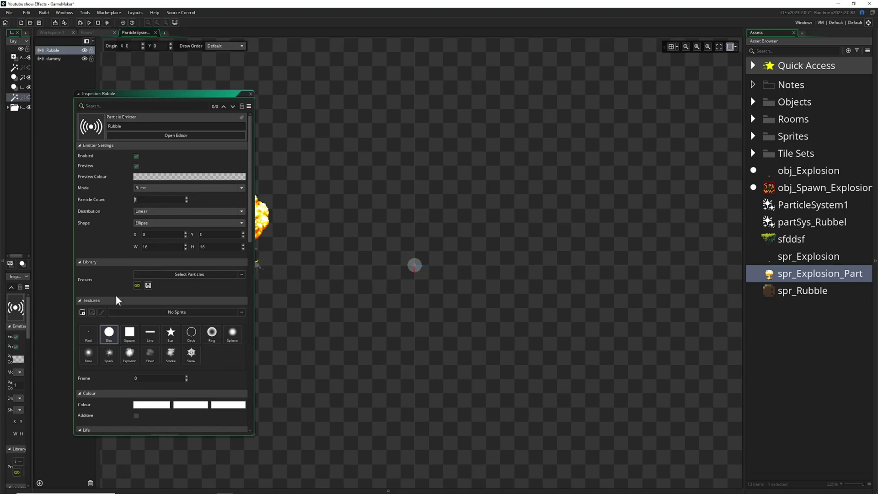
scroll(149, 298, down, 4)
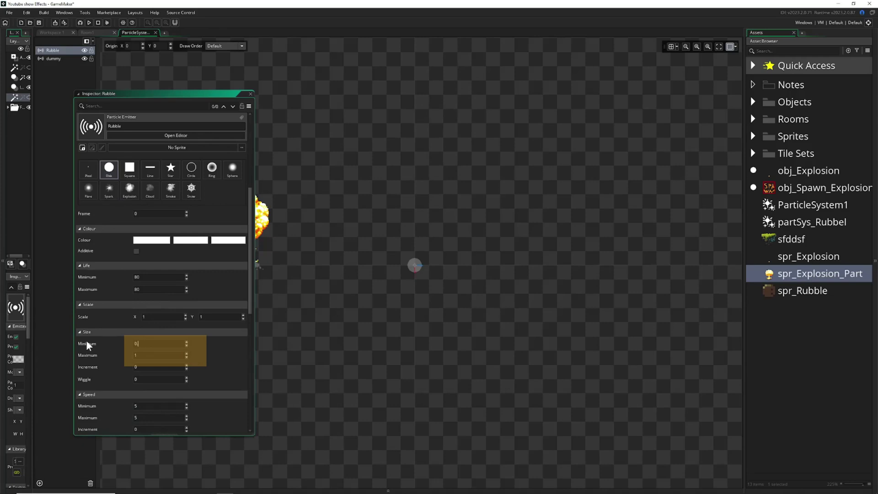
text(.01)
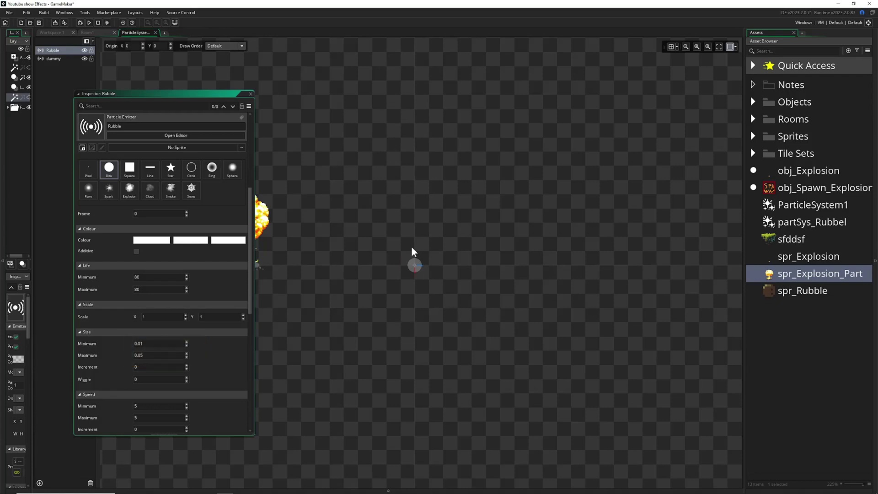
Set the Rubble emitter's particle count to 40
drag(412, 248, 531, 243)
ctrl+scroll(522, 252, up, 2)
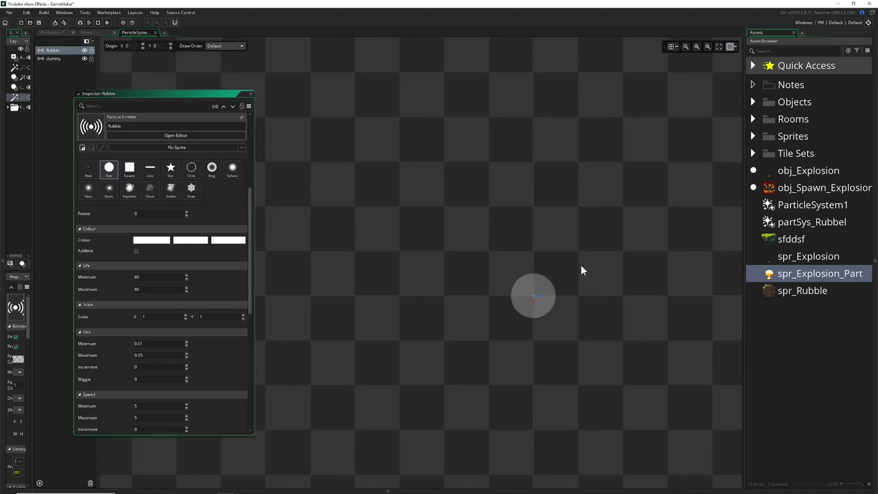
scroll(155, 270, up, 3)
scroll(154, 265, up, 3)
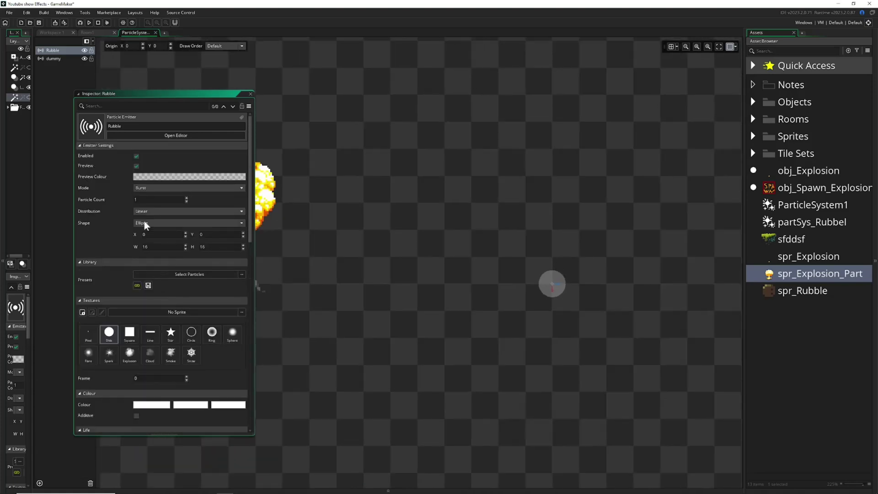
click(148, 199)
text(40)
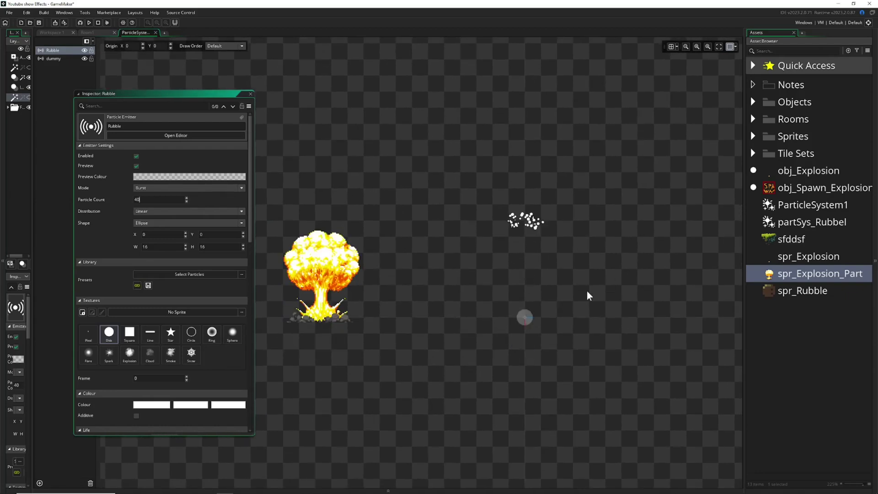
Move the floating Inspector higher and set the Rubble emitter's gravity force to 0.06
drag(196, 92, 195, 67)
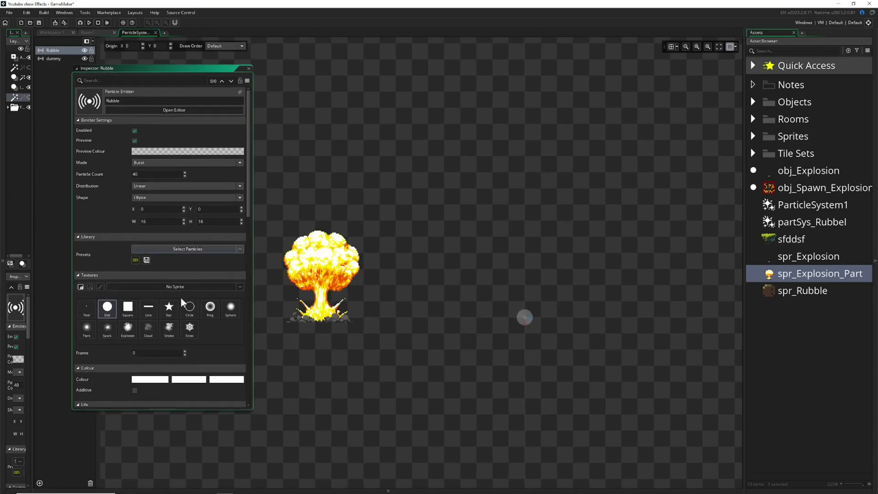
scroll(178, 303, down, 6)
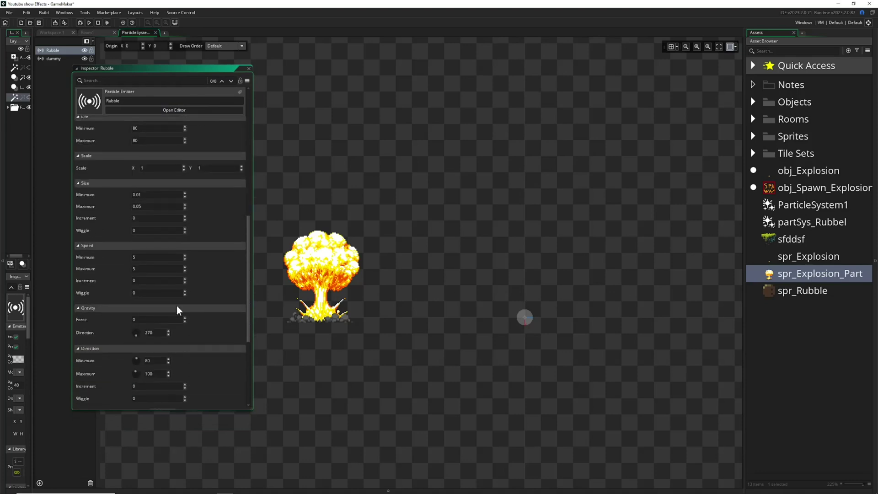
scroll(176, 306, down, 6)
click(143, 223)
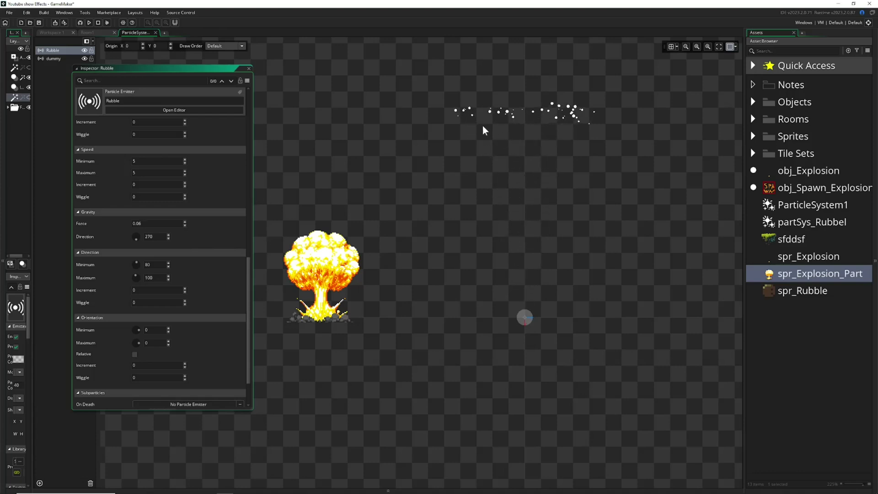
Set the Rubble particles' life to a minimum of 180 and a maximum of 220
scroll(125, 290, up, 3)
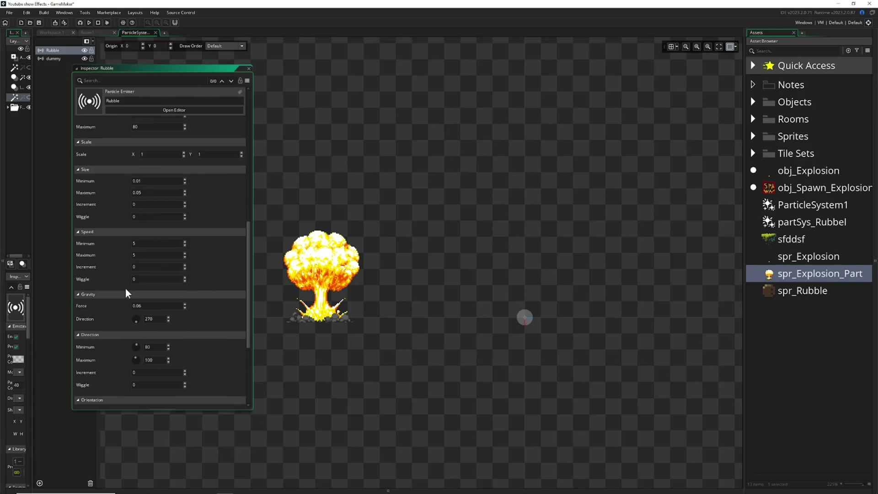
scroll(129, 265, up, 2)
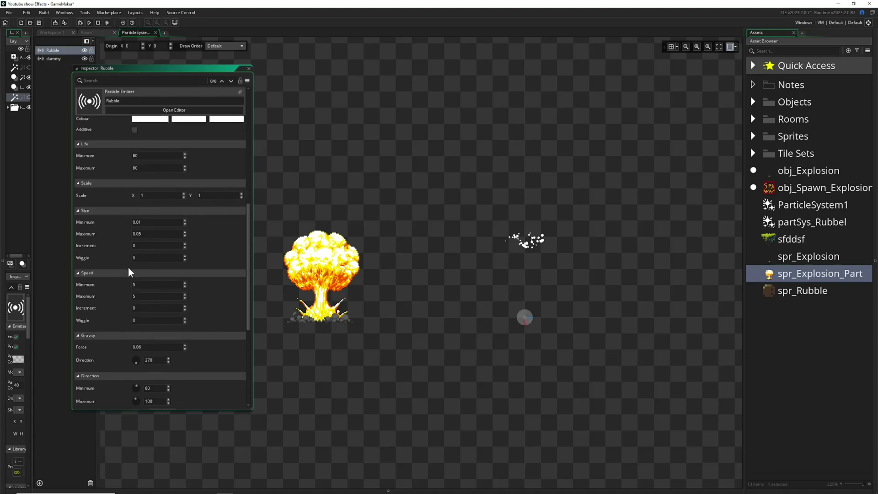
scroll(138, 295, down, 1)
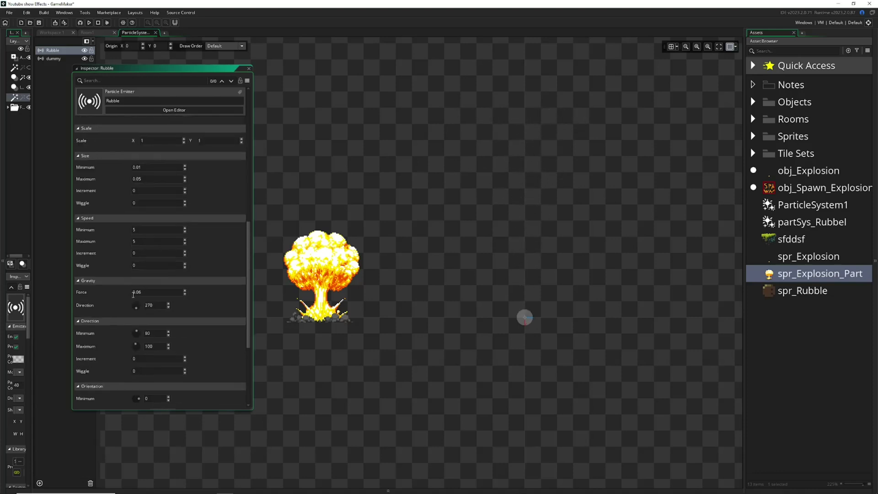
scroll(125, 194, up, 2)
text(180)
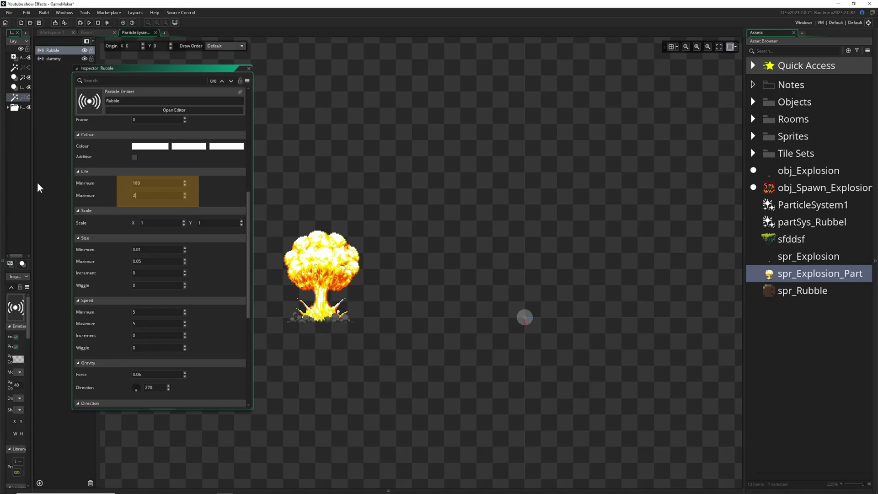
text(220)
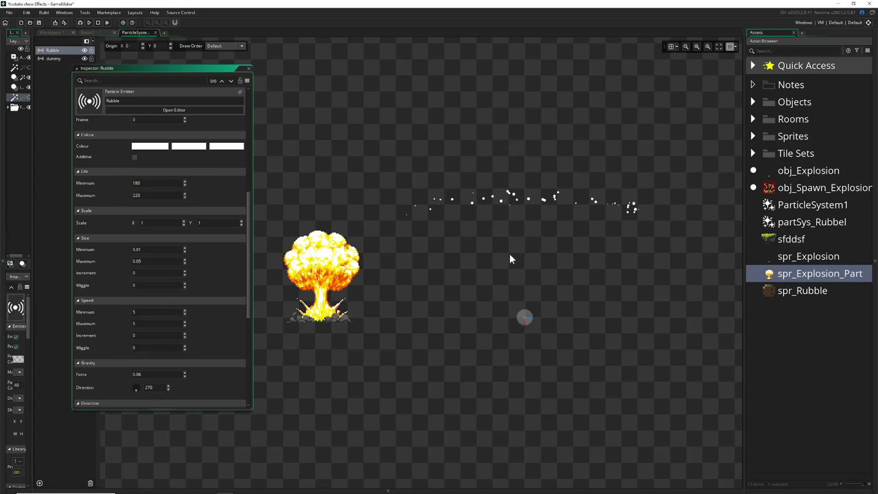
Set the Rubble particles' minimum speed to 3
scroll(517, 371, down, 3)
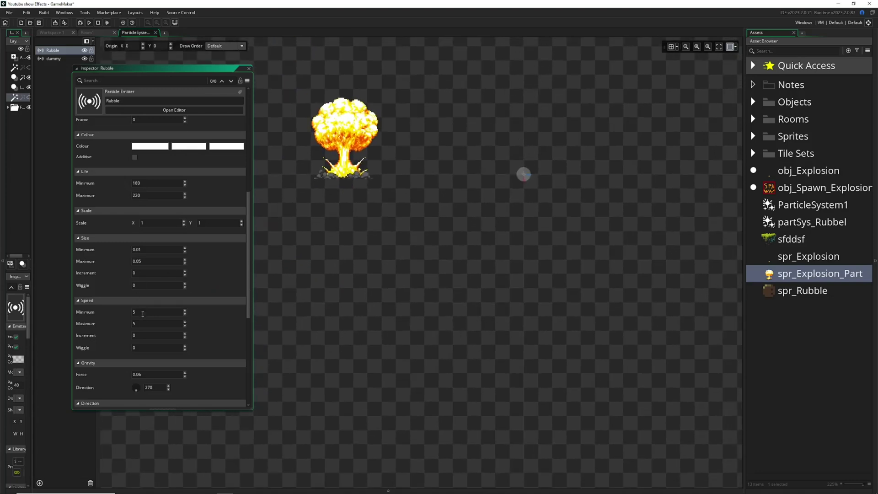
key(Return)
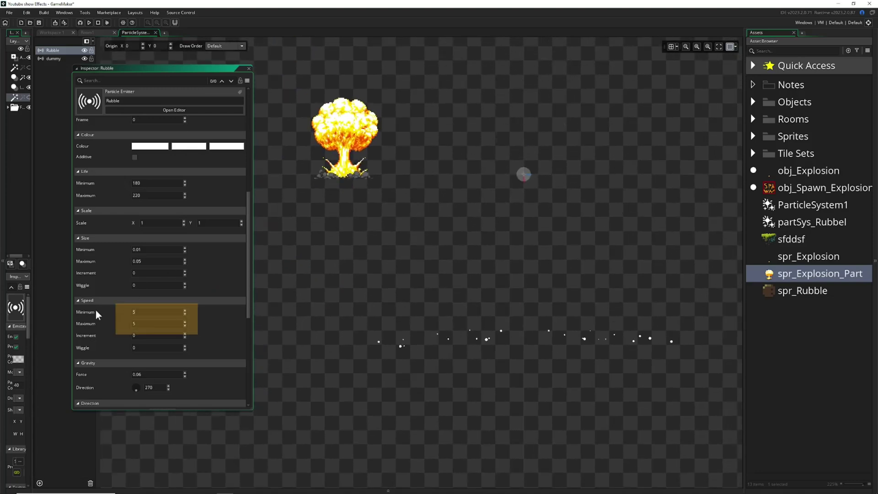
text(3)
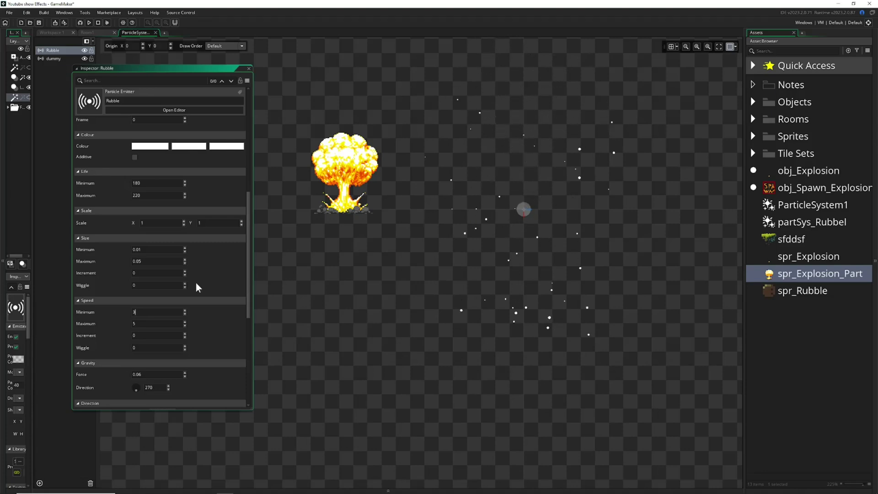
Set the Rubble particles' direction range to a minimum of 20 and a maximum of 160 degrees
scroll(189, 288, down, 5)
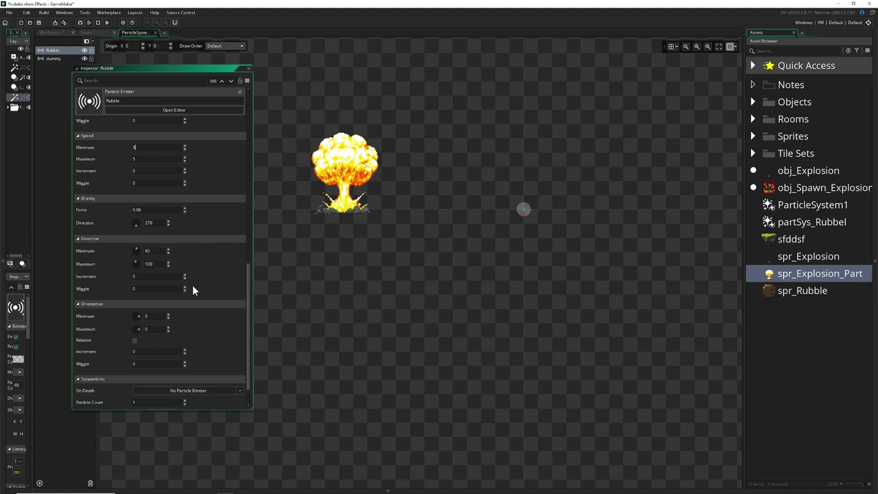
scroll(111, 240, down, 1)
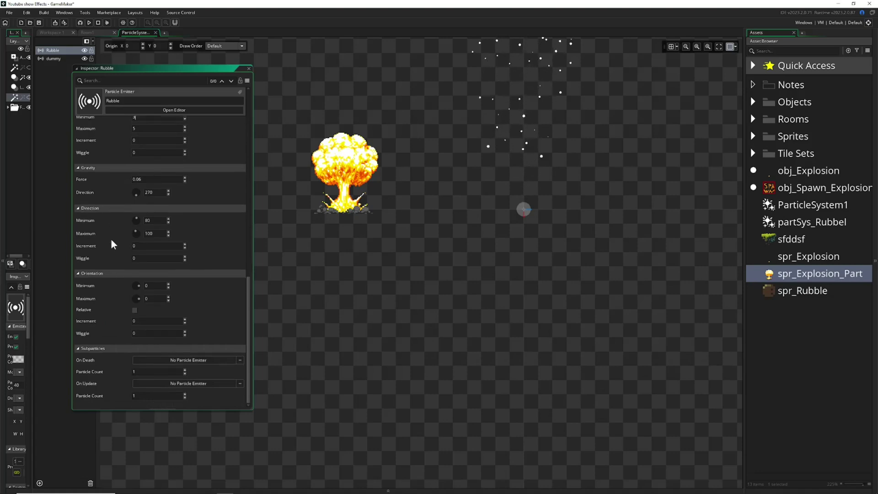
double_click(154, 220)
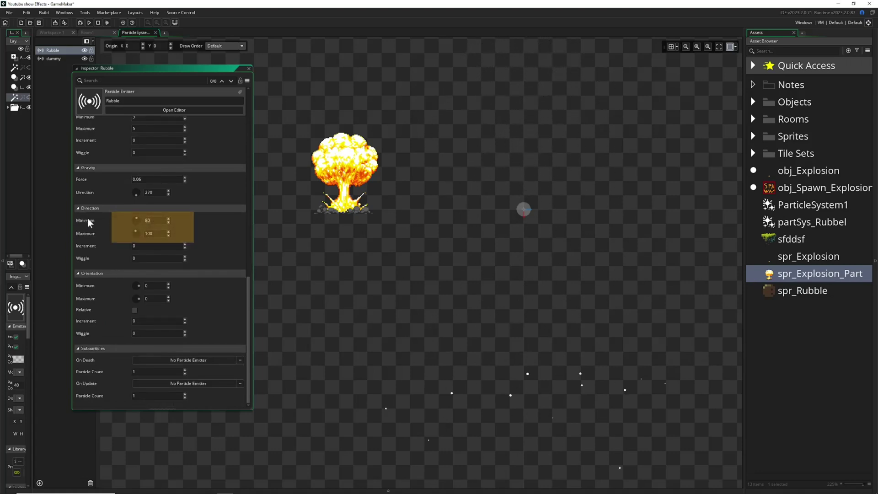
text(20180)
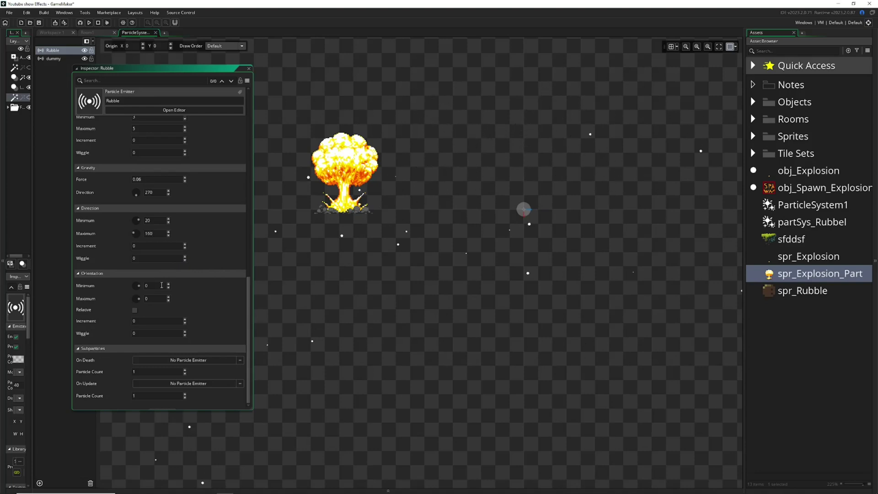
Widen the Inspector and set the alpha of the Rubble emitter's third colour to 0 so the particles fade out
scroll(159, 311, up, 8)
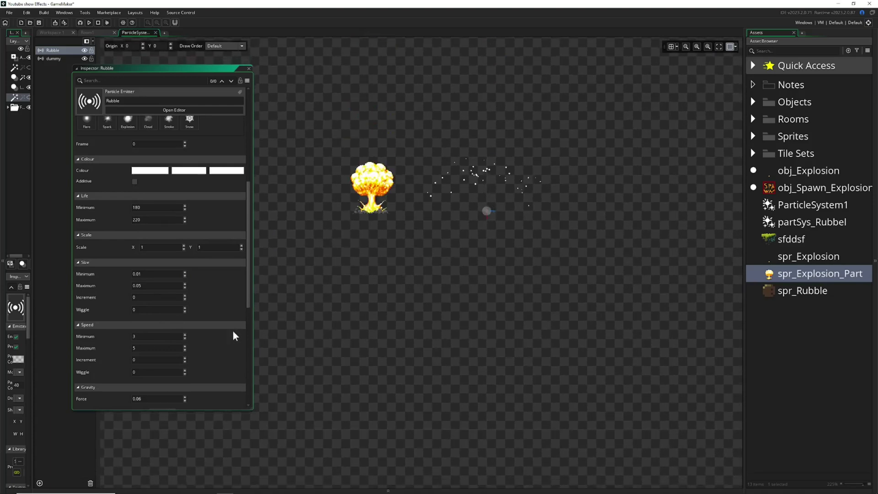
scroll(126, 296, up, 3)
scroll(126, 297, up, 5)
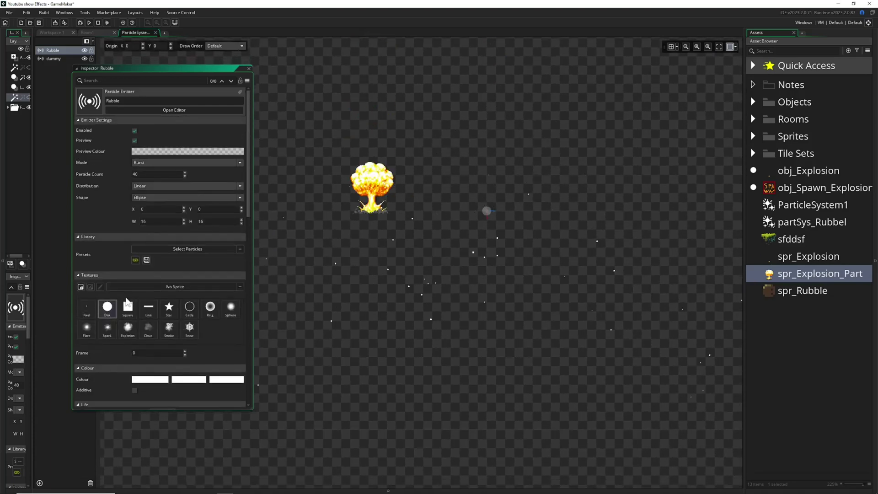
scroll(226, 316, down, 4)
drag(254, 311, 289, 312)
click(249, 314)
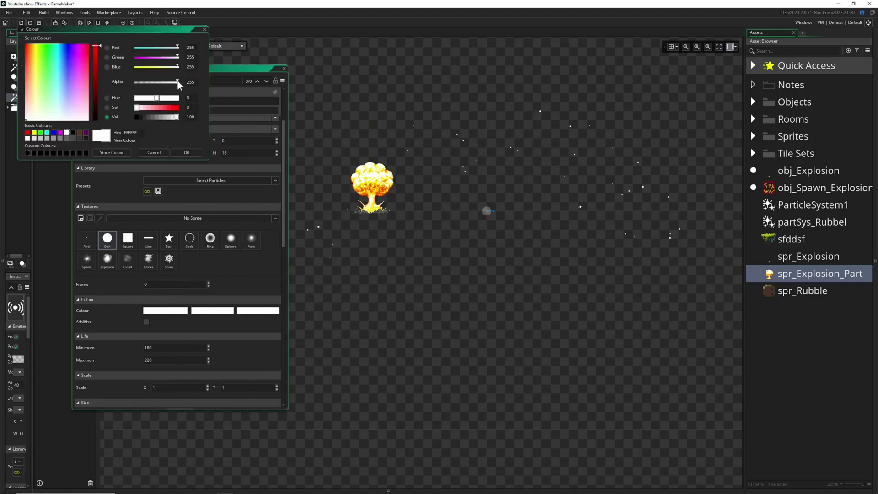
drag(178, 84, 122, 80)
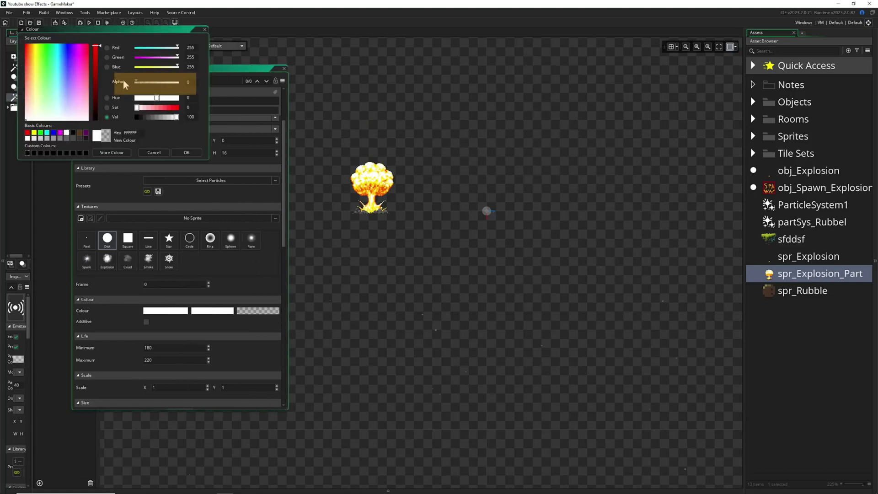
click(187, 152)
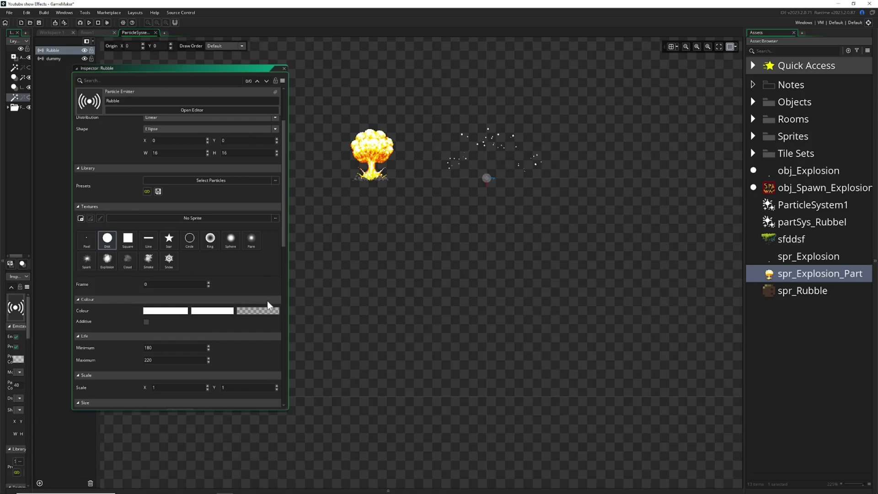
scroll(215, 285, down, 3)
scroll(244, 268, down, 3)
scroll(243, 273, down, 1)
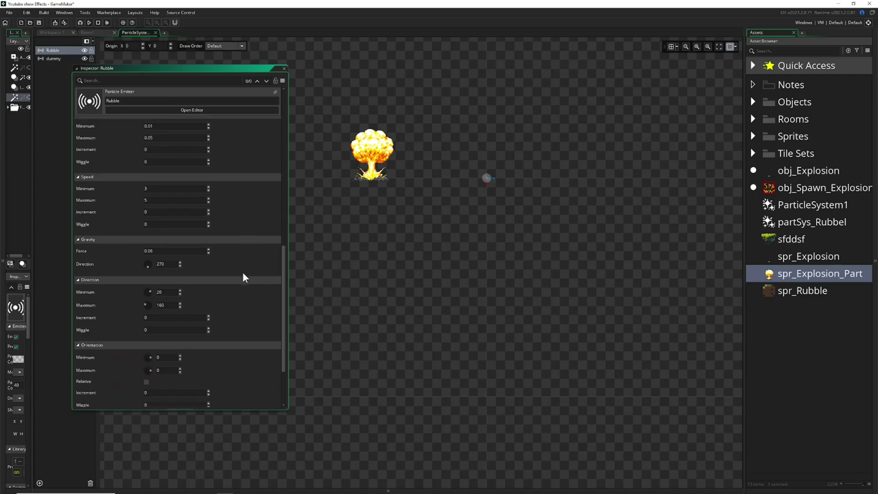
scroll(243, 275, down, 2)
scroll(243, 274, up, 3)
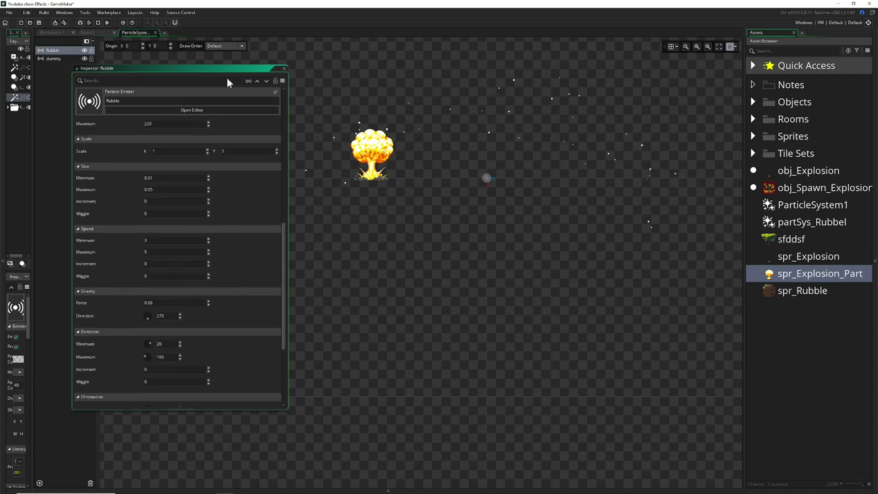
Return to Workspace 1 and bring the Step event code of obj_Spawn_Explosion into view
click(106, 24)
click(50, 33)
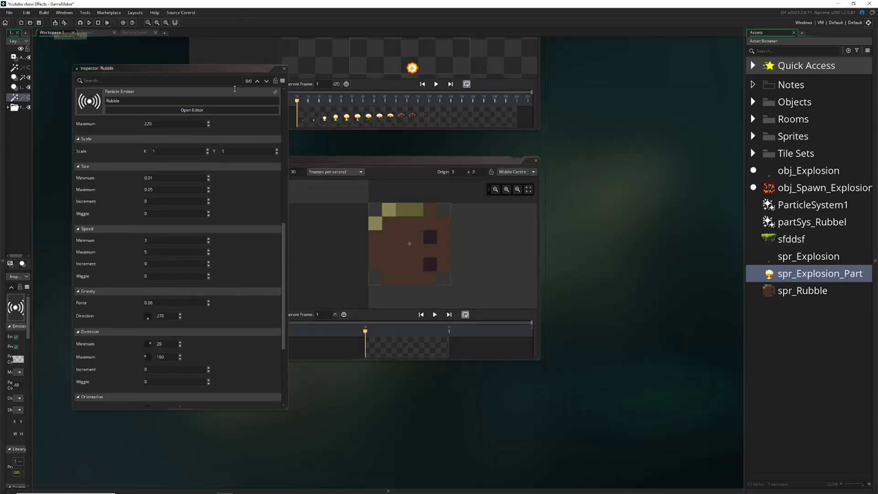
scroll(540, 196, up, 3)
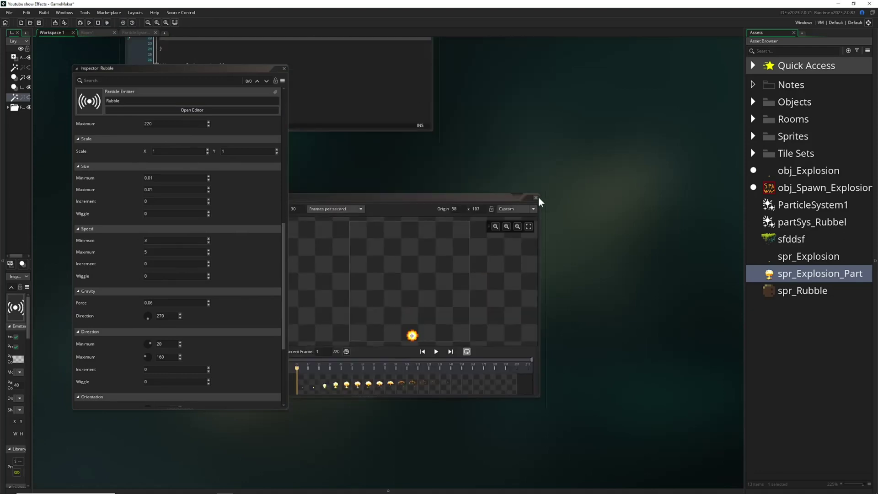
scroll(534, 206, up, 5)
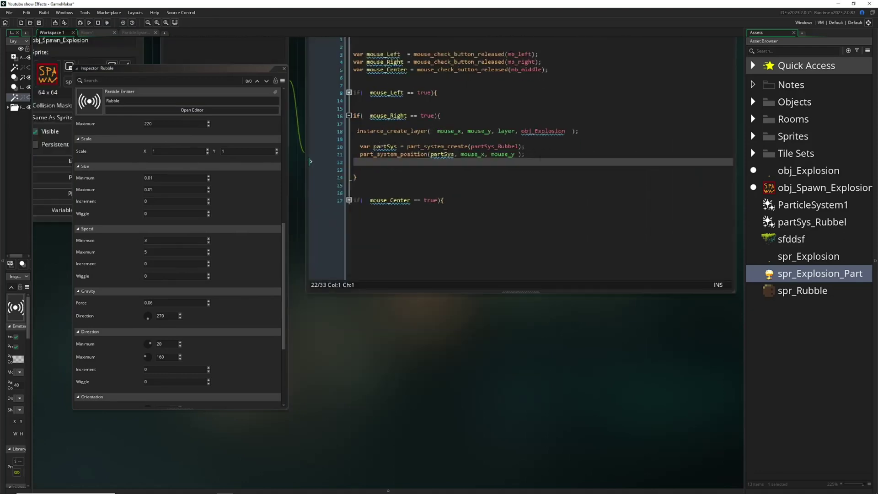
scroll(390, 315, up, 2)
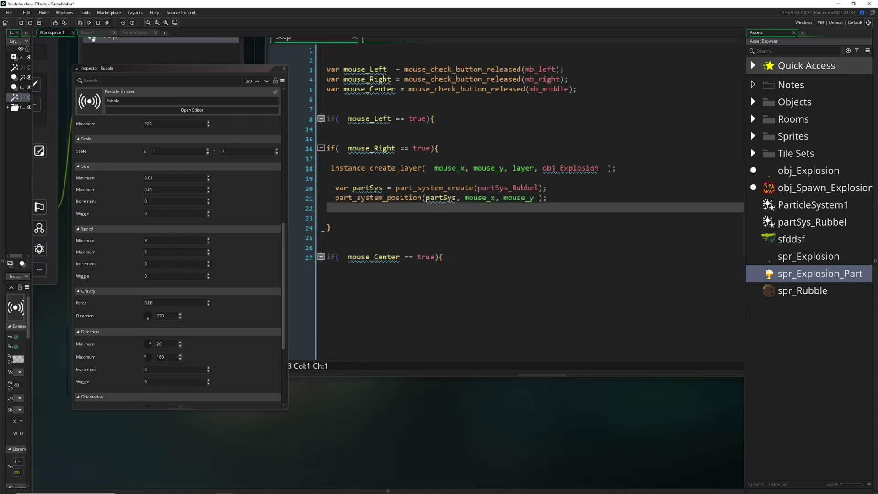
Examine the part_system_create and part_system_position lines in the mouse_Right block and select the partSys_Rubbel asset they use
click(422, 189)
ctrl+scroll(420, 190, up, 1)
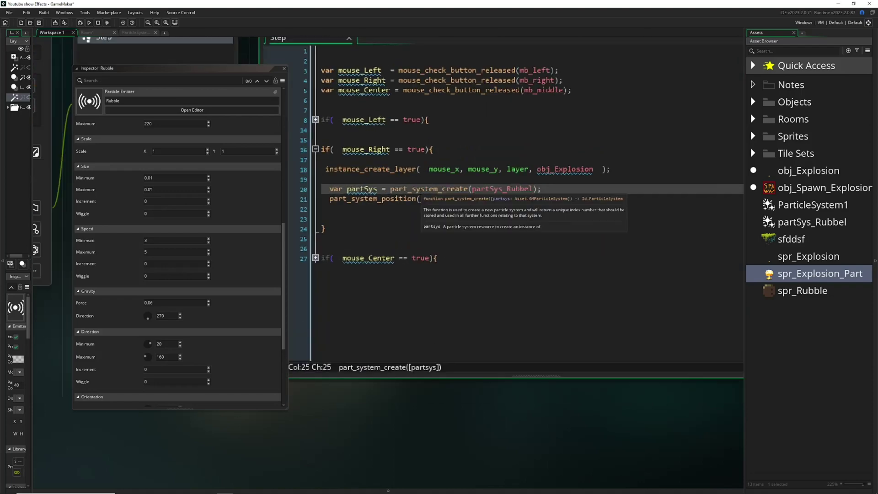
drag(452, 189, 421, 189)
click(789, 222)
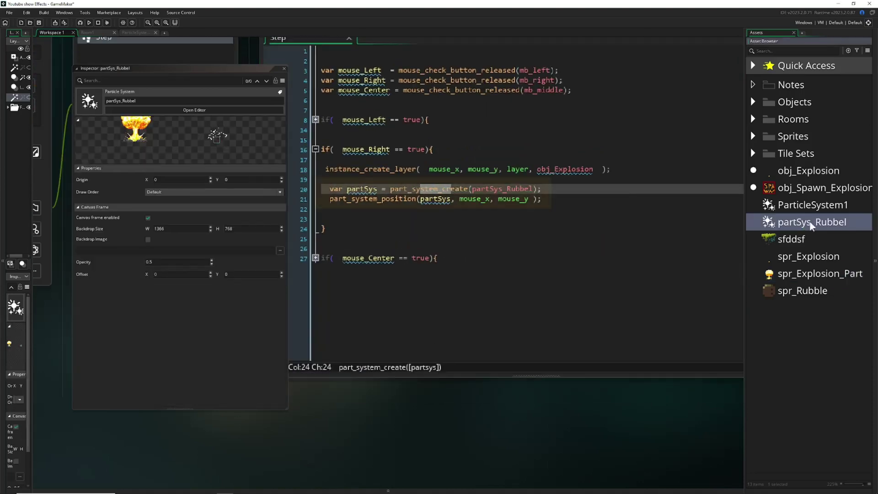
click(789, 224)
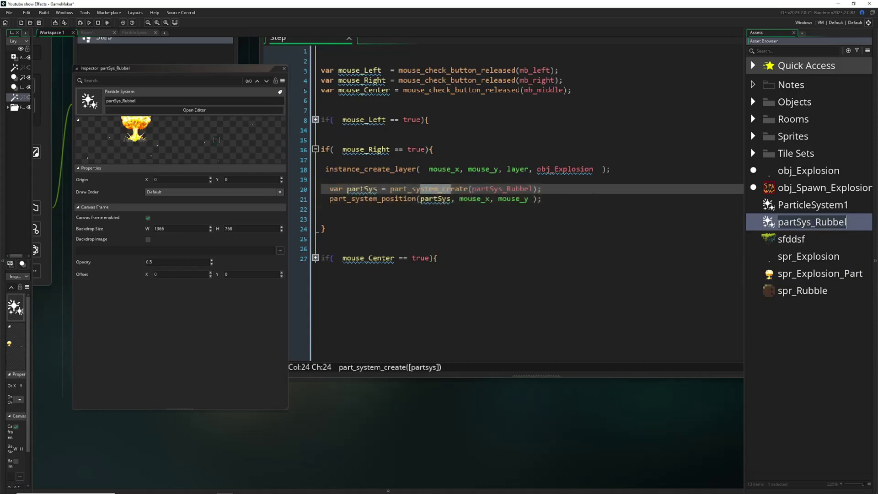
Add a space on each side of partSys_Rubbel inside the parentheses of the part_system_create call
click(447, 189)
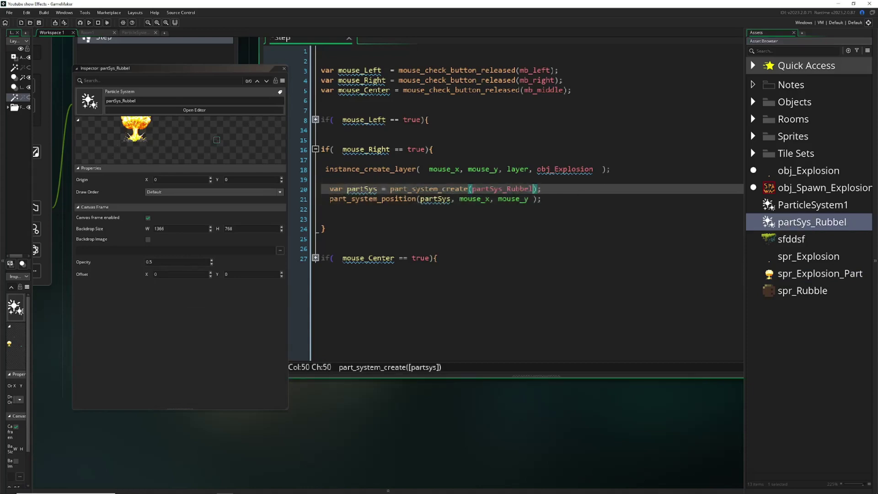
click(438, 189)
ctrl+scroll(443, 187, up, 2)
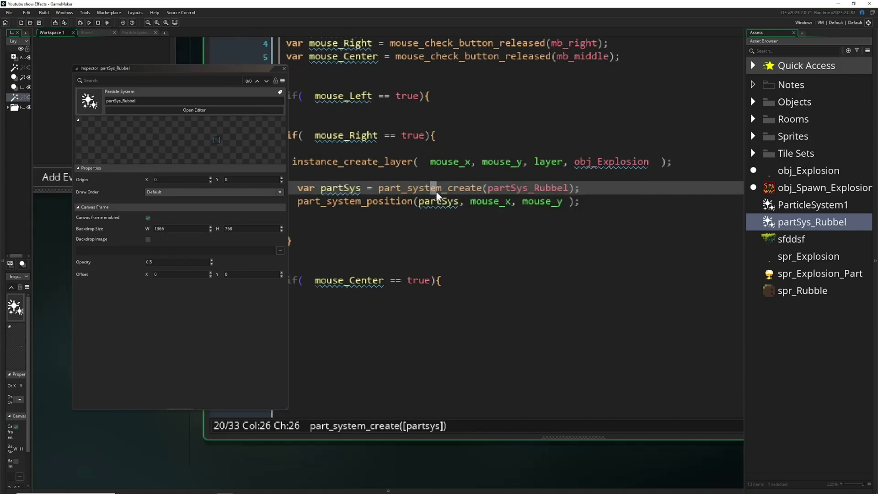
click(479, 188)
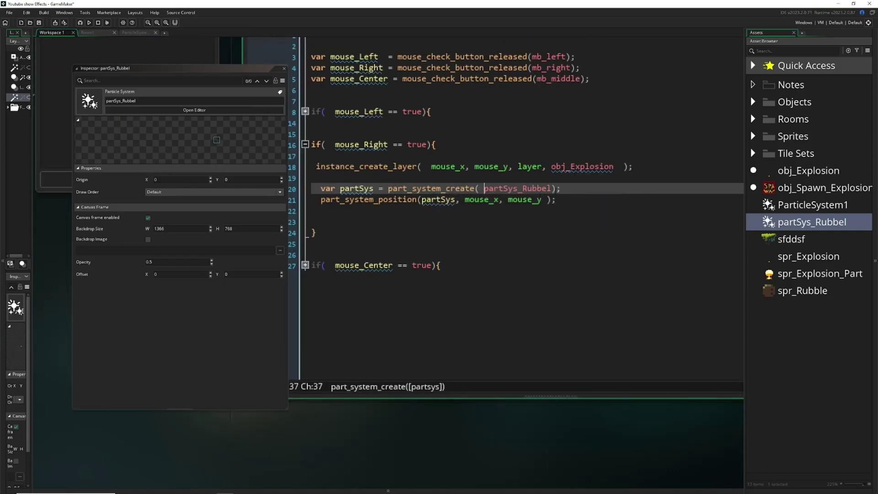
click(552, 188)
Examine the part_system_position line and how its partSys, mouse_x and mouse_y arguments relate to the partSys variable
click(347, 188)
drag(320, 199, 385, 201)
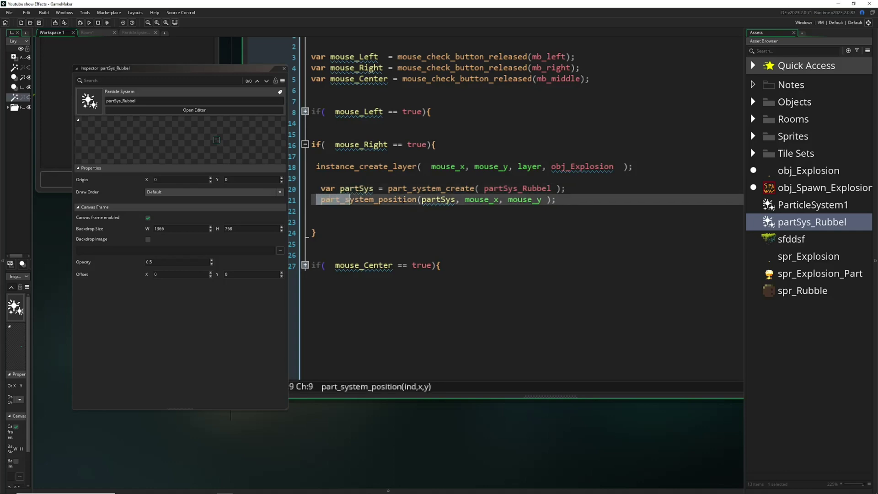
key(shift+End)
ctrl+scroll(385, 206, up, 2)
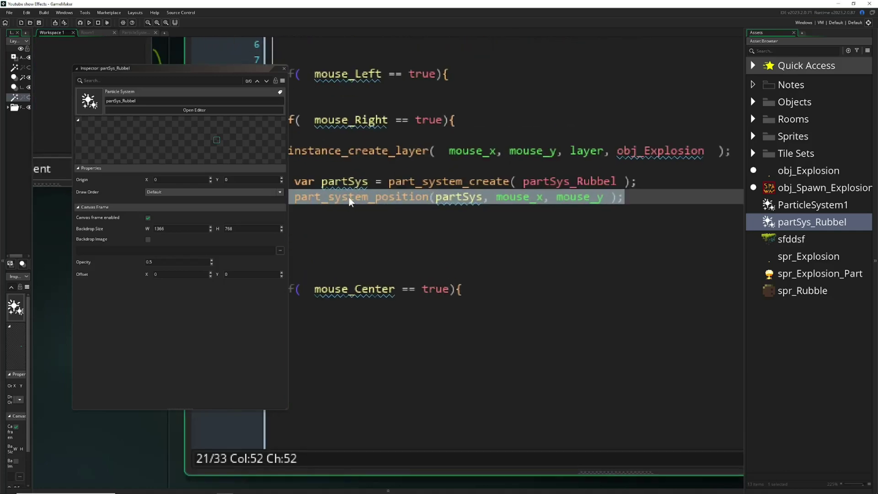
click(295, 212)
ctrl+scroll(458, 206, down, 2)
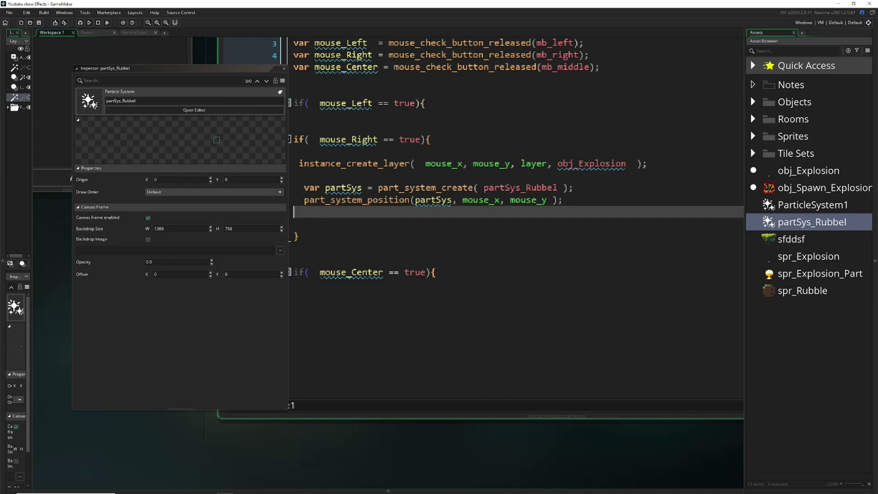
click(426, 200)
ctrl+scroll(474, 210, down, 1)
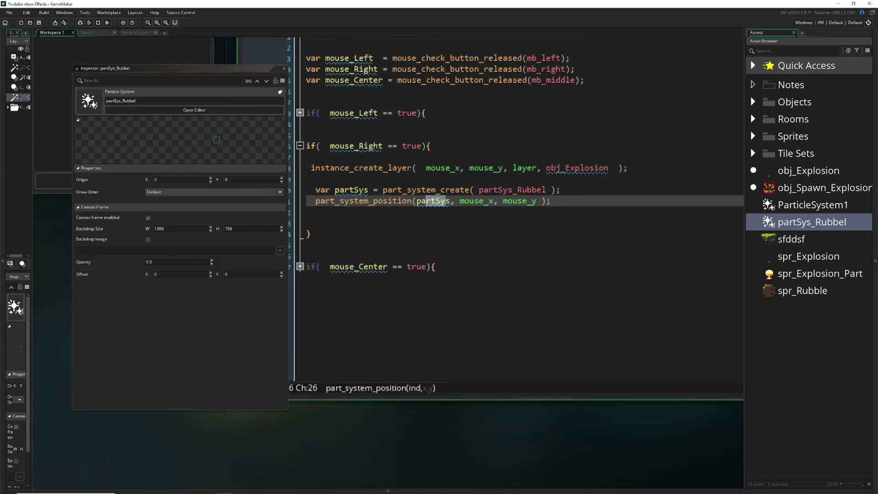
click(346, 190)
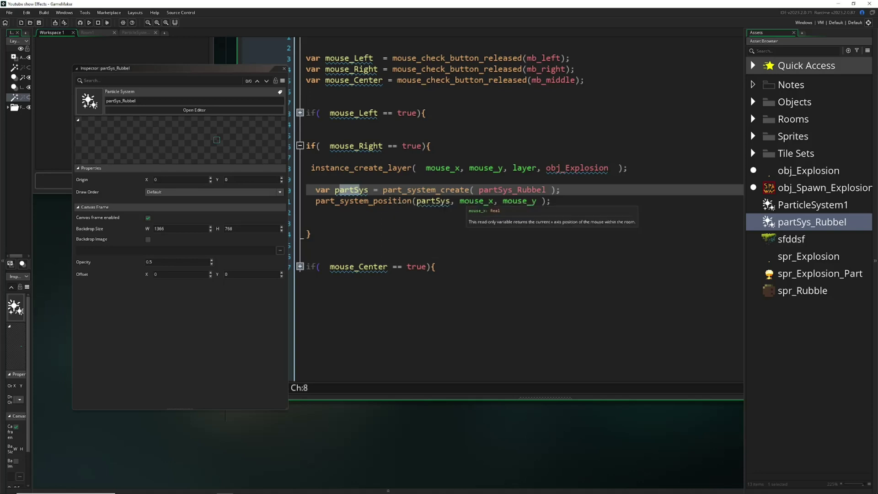
click(446, 201)
click(518, 202)
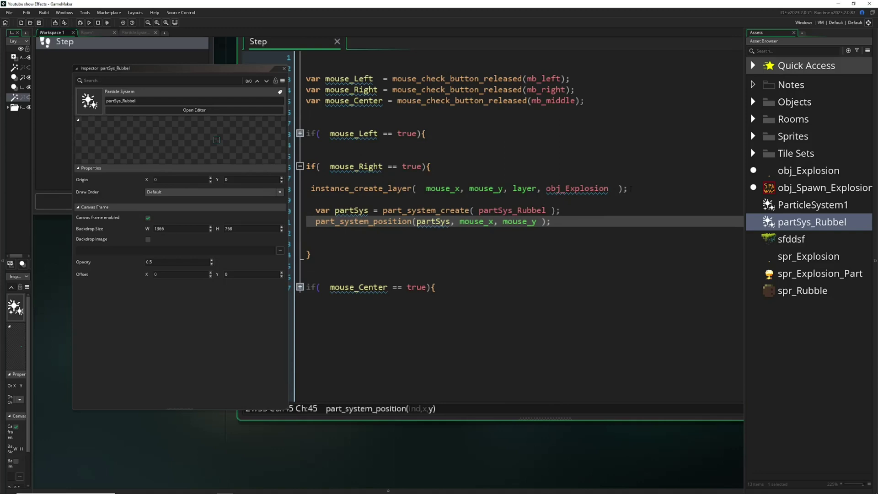
Review the mouse_Right block's instance_create_layer line, its two particle system lines and the mouse_Right variable declaration
drag(629, 188, 278, 178)
drag(552, 221, 260, 222)
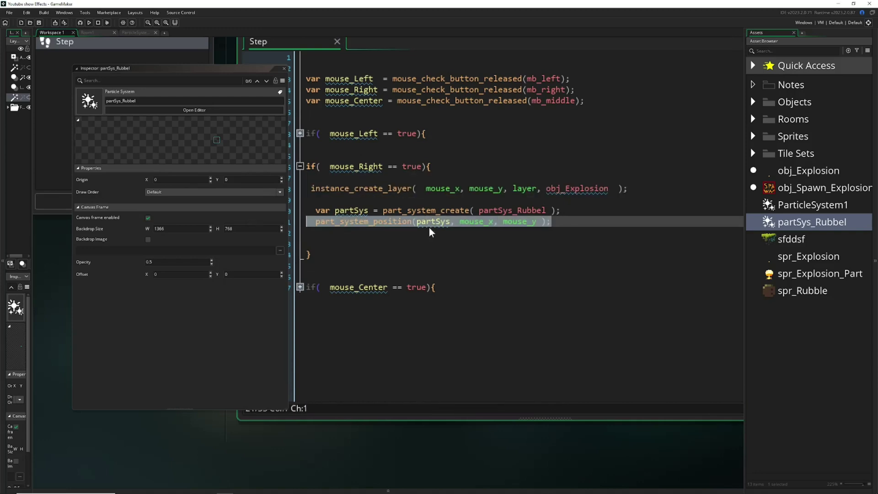
drag(553, 226, 296, 213)
ctrl+scroll(350, 237, up, 1)
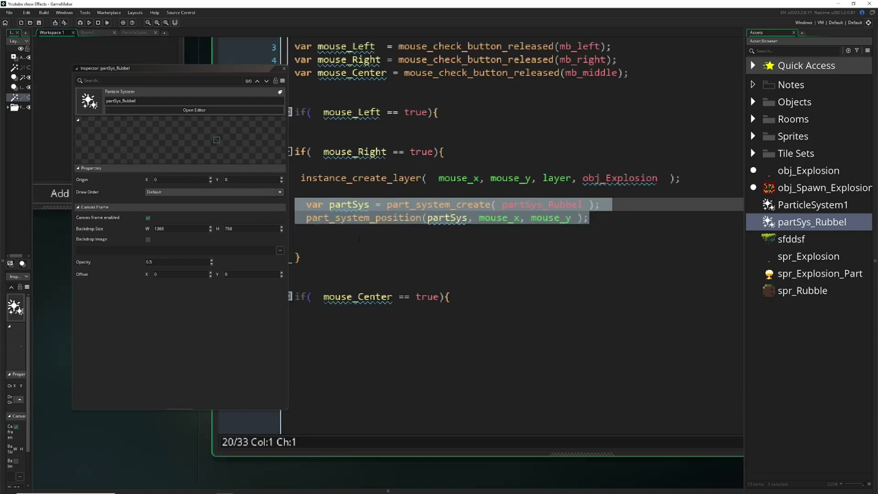
click(350, 242)
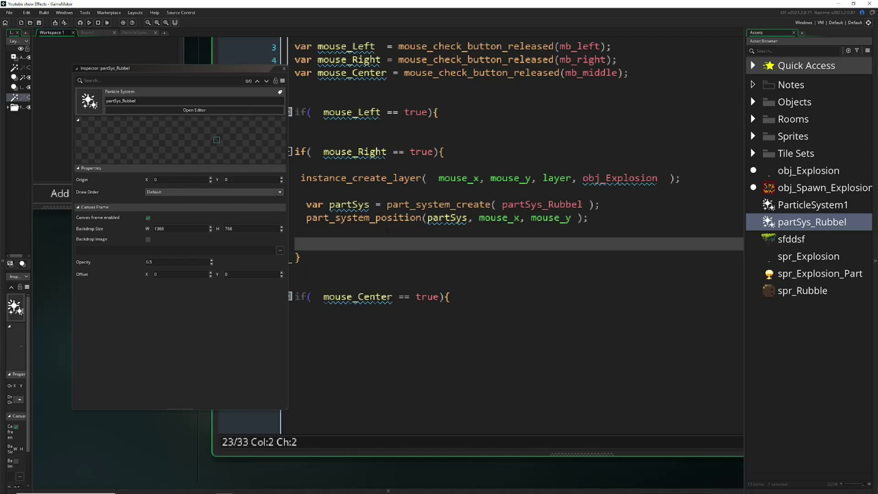
click(358, 228)
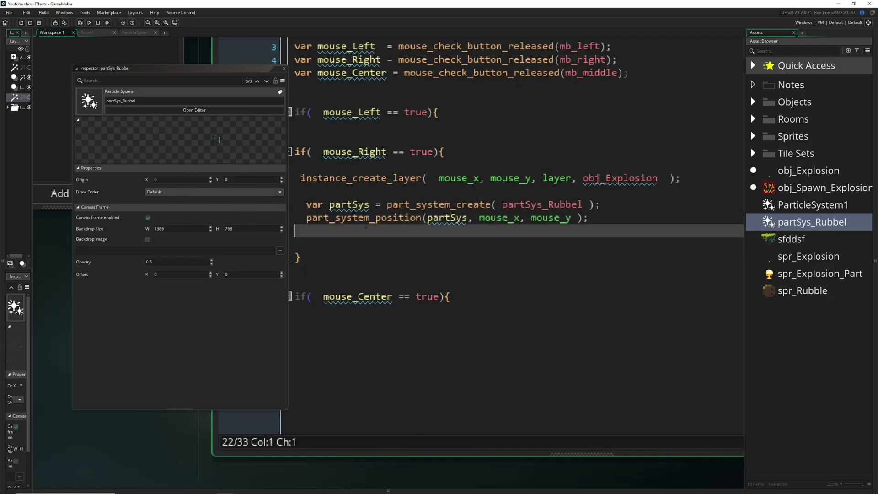
ctrl+scroll(366, 225, down, 1)
click(436, 100)
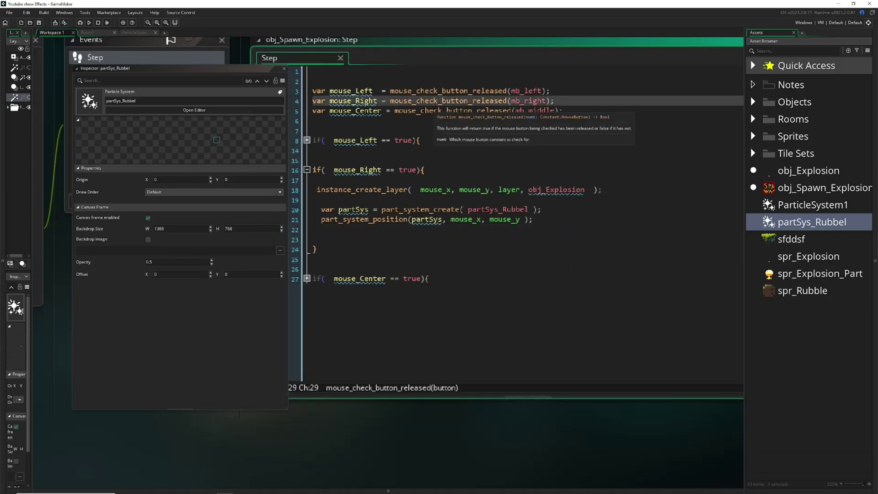
Run the game and spawn rubble explosions repeatedly over the grassy floating island to test the effect
key(F5)
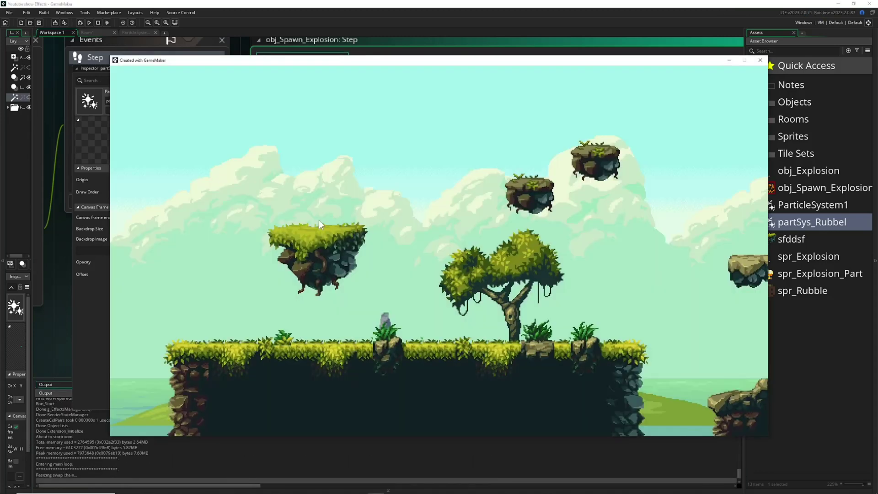
click(309, 227)
click(317, 225)
click(316, 220)
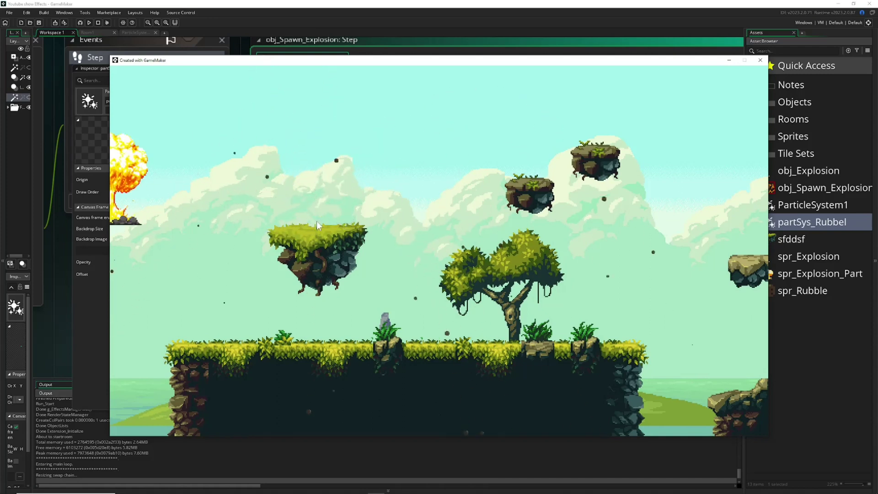
click(317, 221)
click(315, 223)
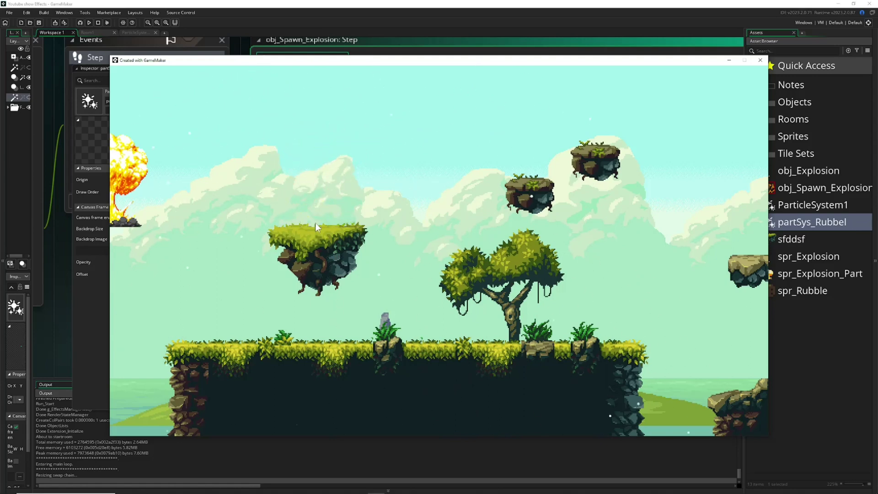
click(315, 223)
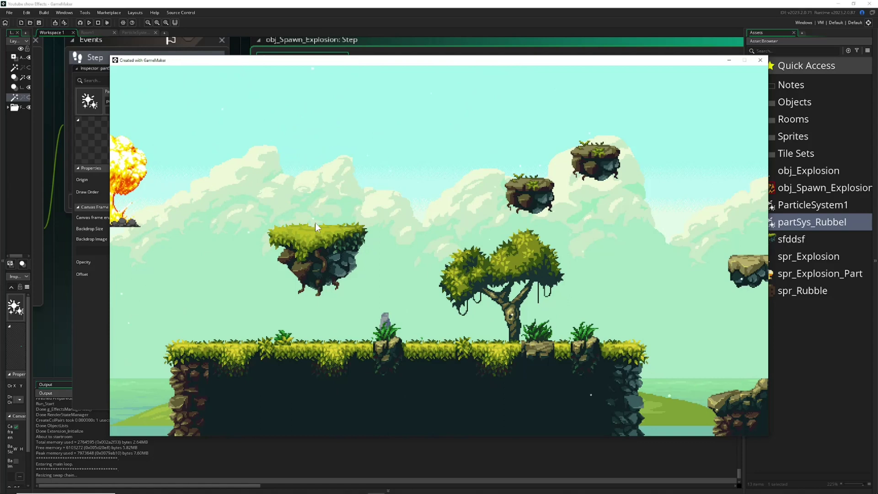
click(317, 227)
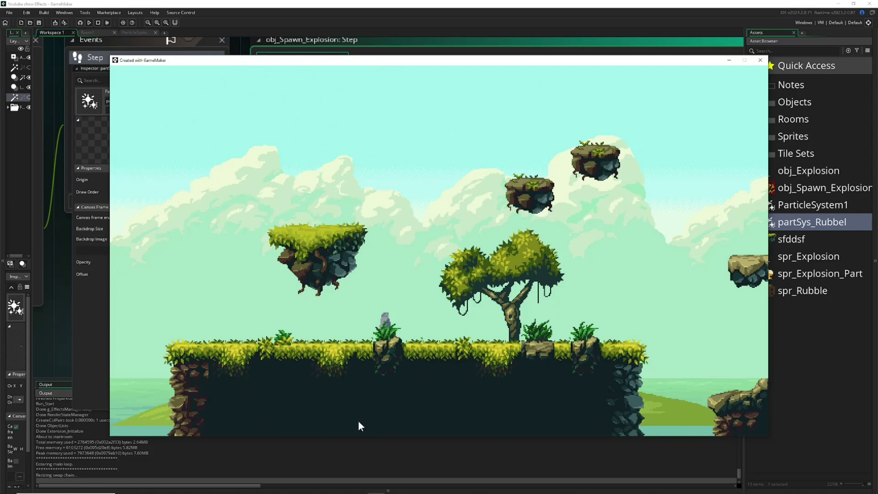
click(307, 230)
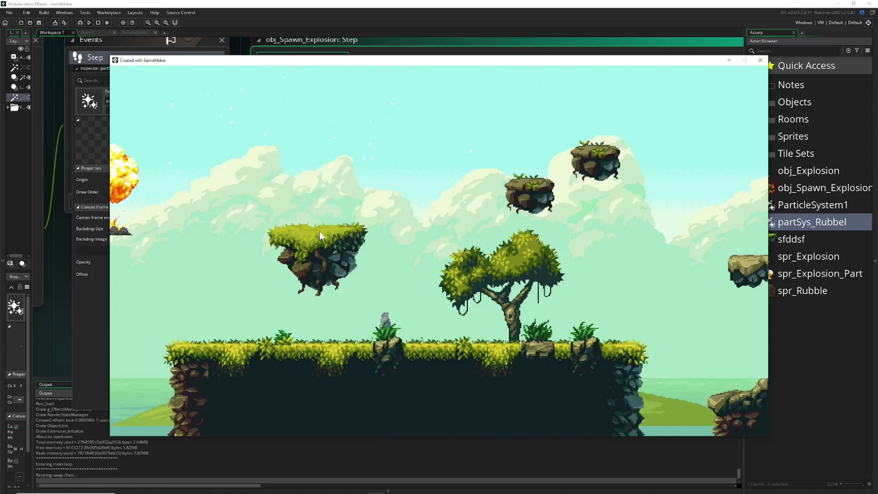
click(319, 231)
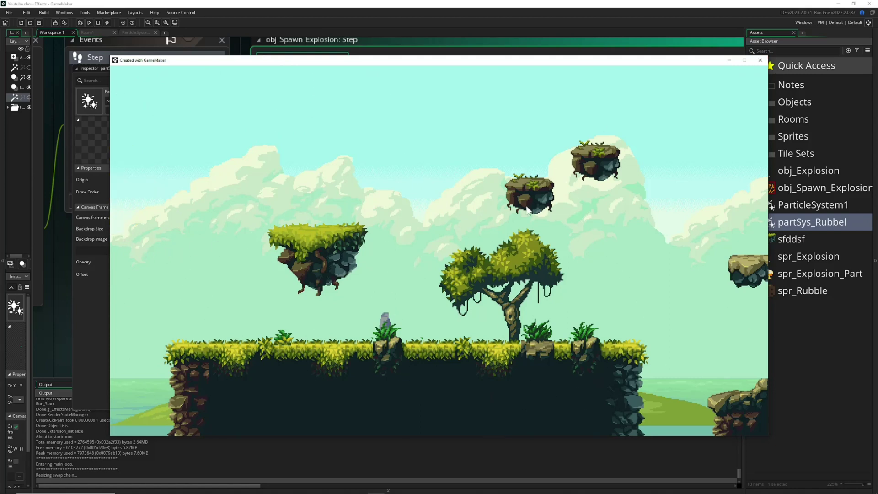
Spawn explosions at several other places across the game scene to check the rubble, and close the game
click(679, 226)
click(698, 237)
click(494, 236)
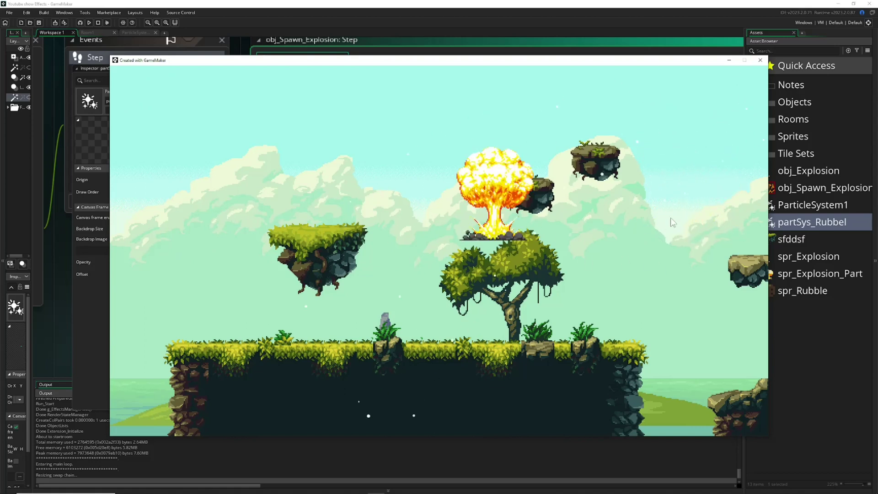
click(614, 208)
click(406, 216)
click(444, 295)
click(240, 309)
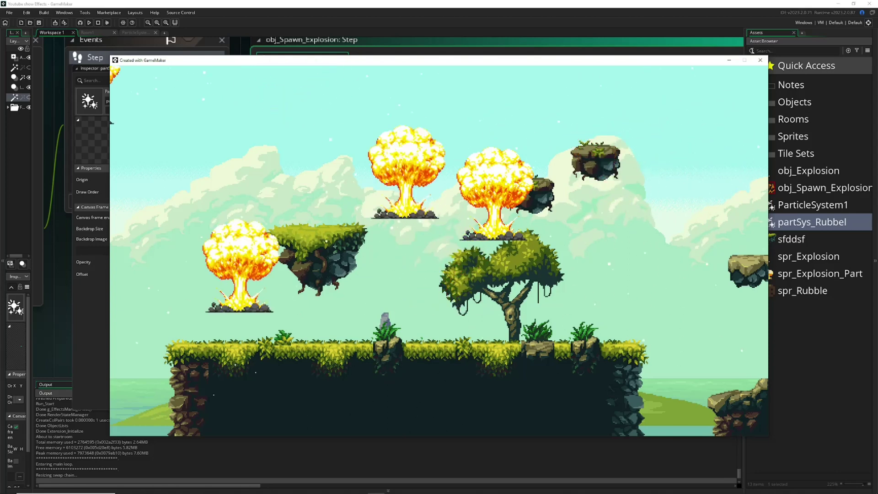
click(760, 60)
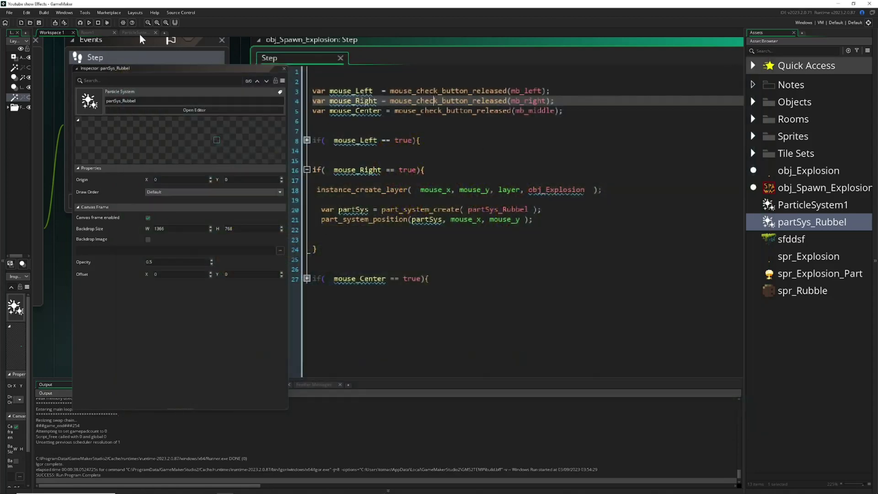
Delete the dummy emitter from the rubble particle system and move the Inspector clear of the particle preview
click(138, 33)
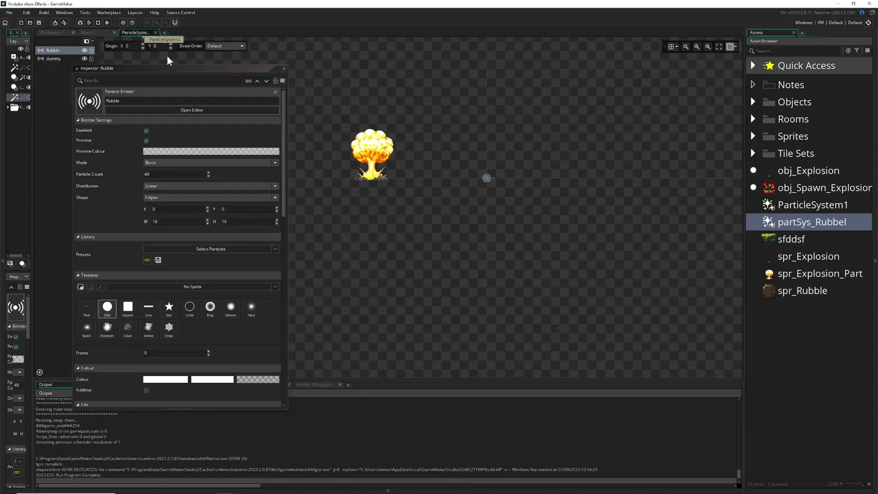
click(54, 58)
drag(187, 69, 434, 73)
click(91, 372)
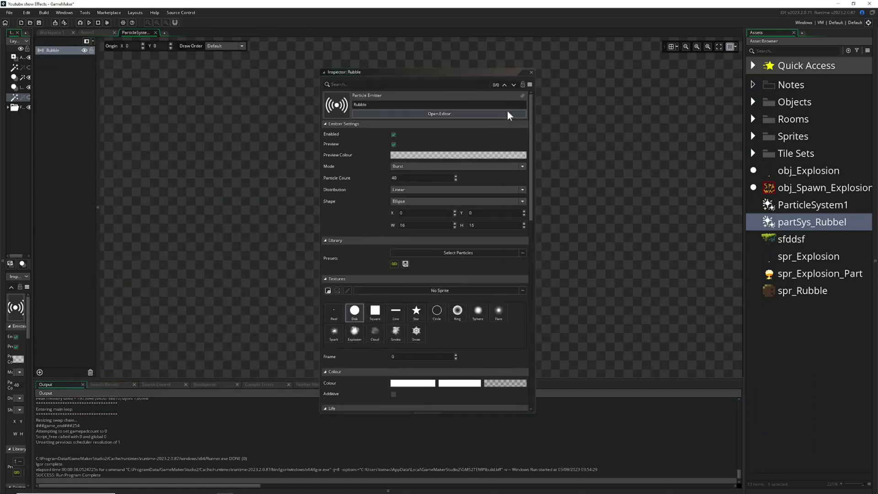
drag(490, 73, 248, 72)
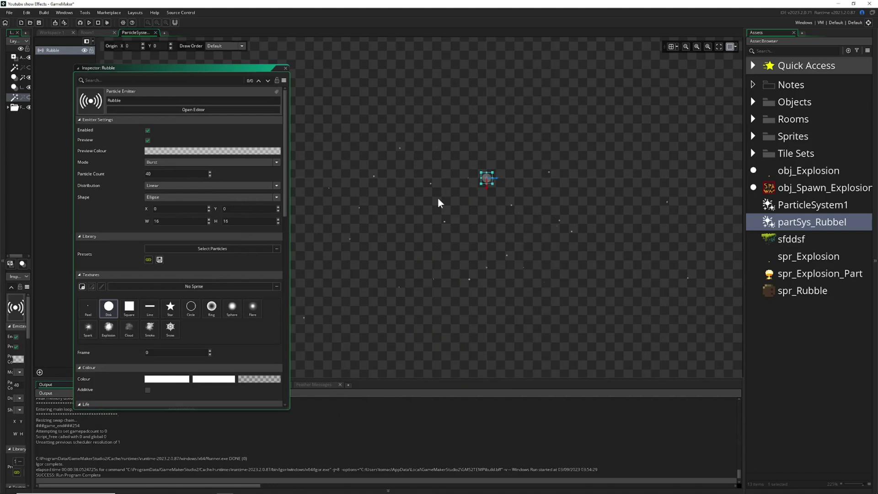
scroll(437, 197, up, 1)
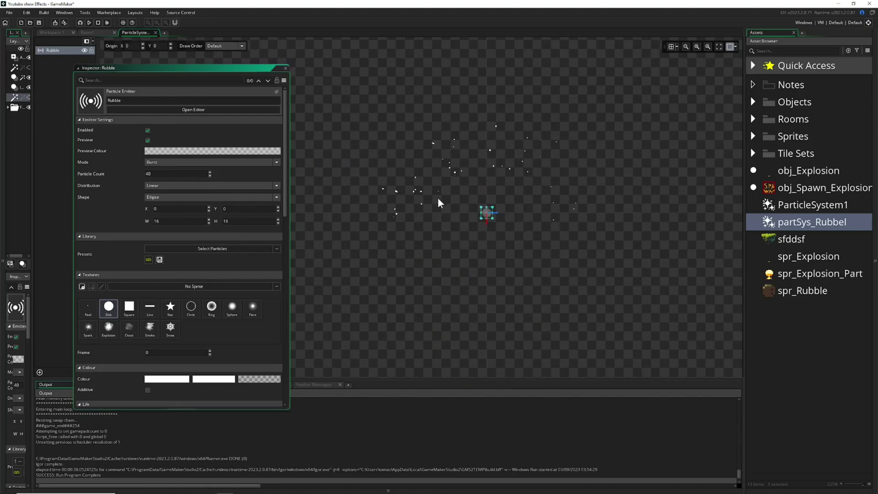
Set the Rubble emitter's first colour to a light brown, hex B26921
scroll(171, 285, down, 1)
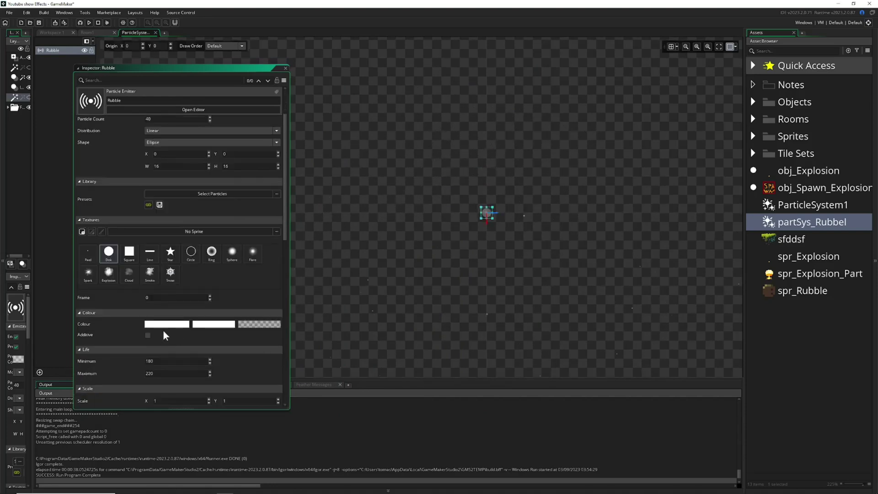
click(164, 328)
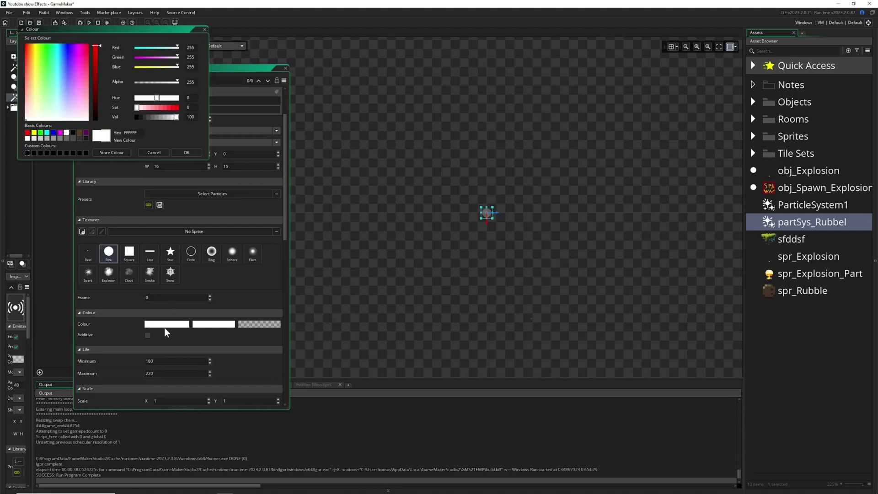
click(79, 133)
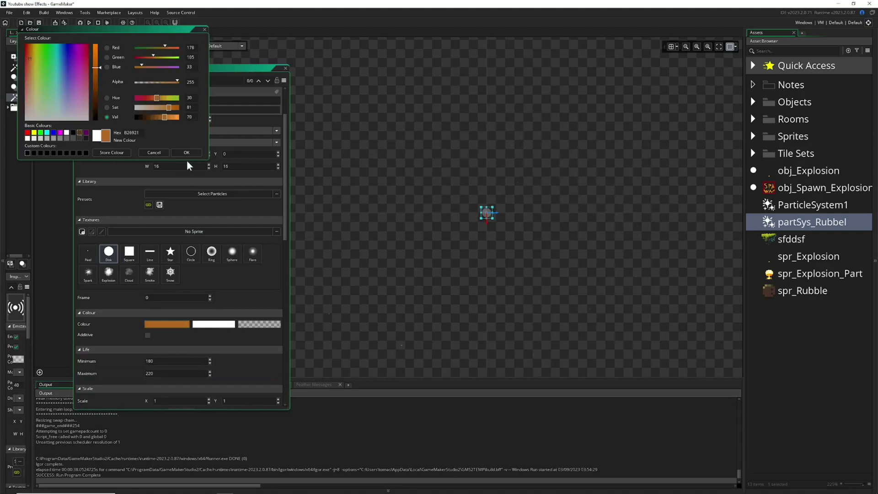
click(187, 155)
Set the Rubble emitter's second colour to a darker brown, hex 7F4B17
click(211, 324)
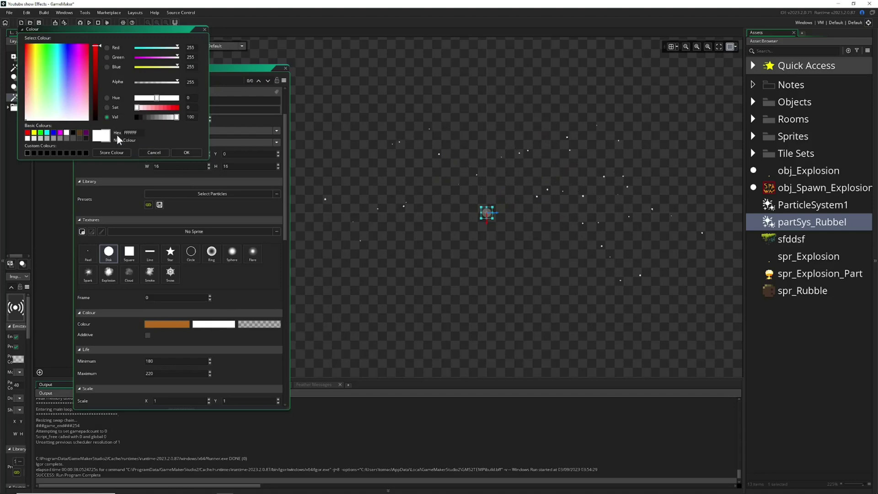
drag(48, 106, 39, 111)
click(79, 132)
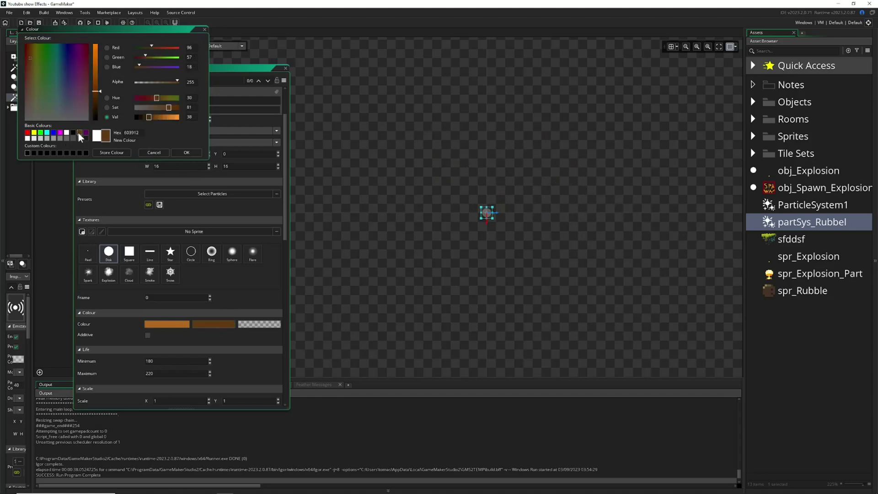
drag(164, 117, 156, 116)
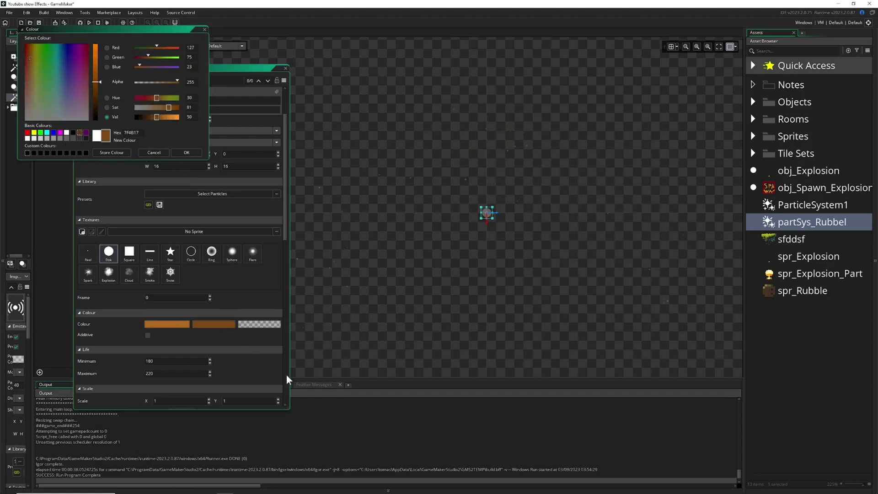
click(185, 152)
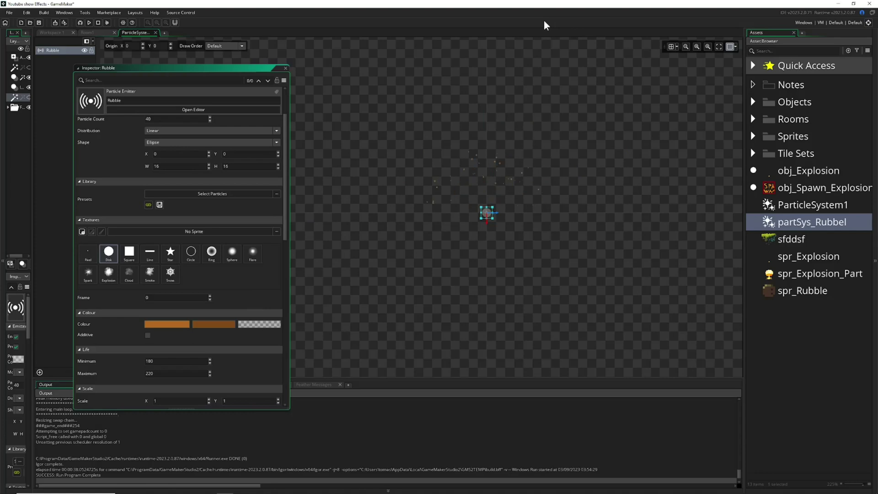
Run the game, spawn several explosions just above the floating grass island to check the recoloured rubble, and close the game
key(F5)
click(326, 221)
click(317, 228)
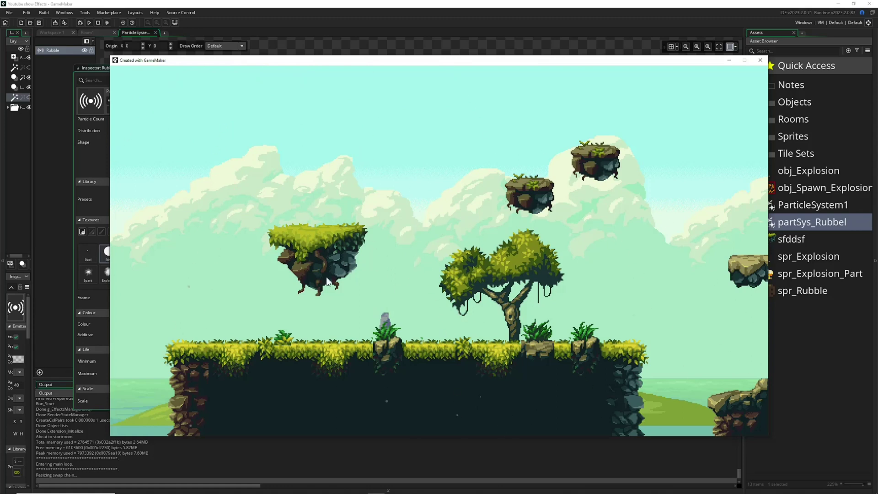
click(328, 227)
click(323, 230)
click(323, 229)
click(316, 221)
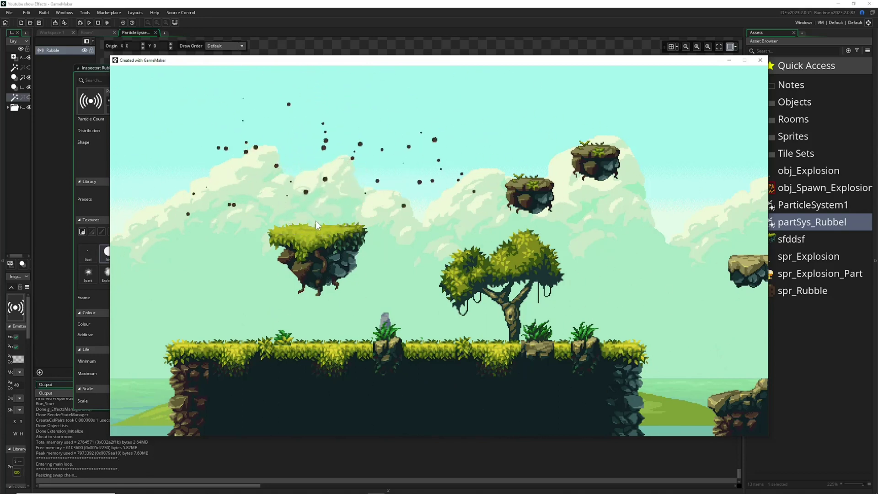
click(320, 223)
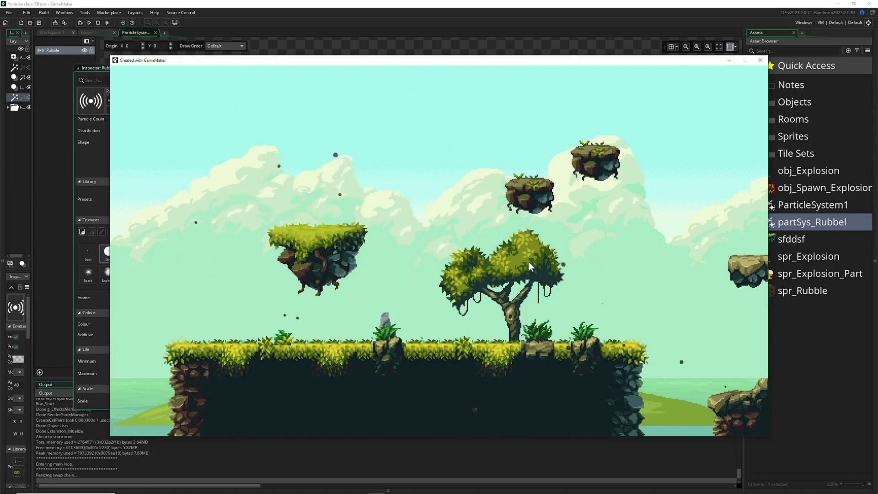
click(761, 61)
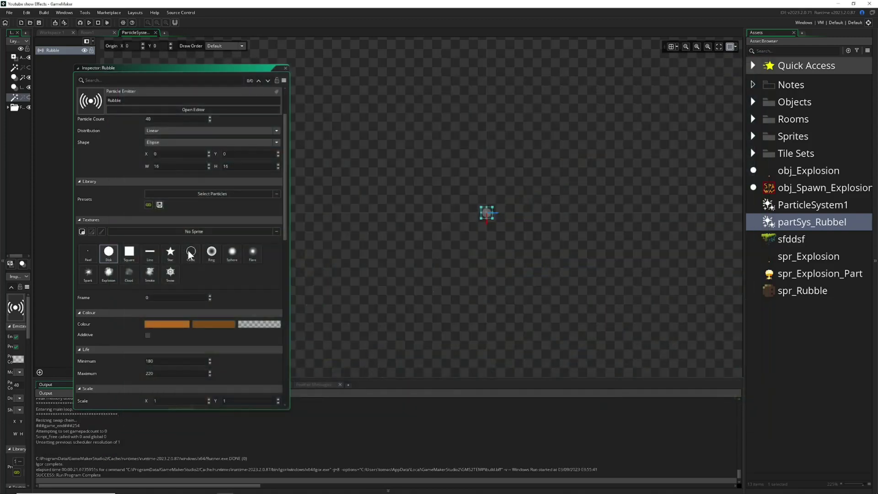
Set both the first and second colours of the Rubble emitter to white, hex FFFFFF
scroll(182, 262, down, 6)
scroll(184, 264, up, 5)
click(169, 269)
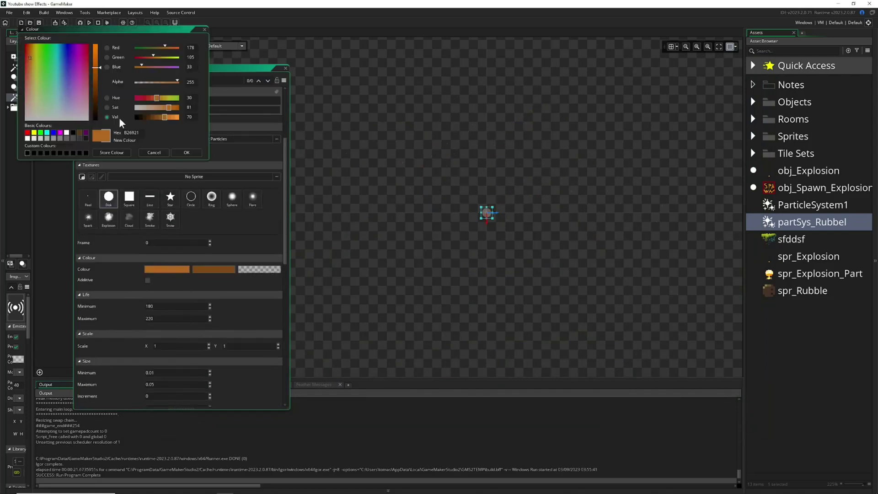
click(67, 132)
click(187, 153)
click(214, 270)
click(67, 133)
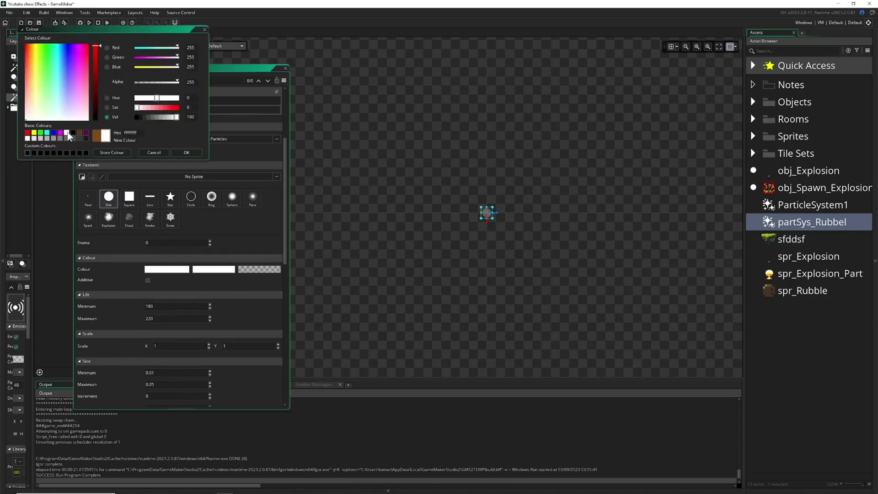
click(194, 152)
Assign the spr_Rubble sprite as the Rubble emitter's particle texture
click(774, 293)
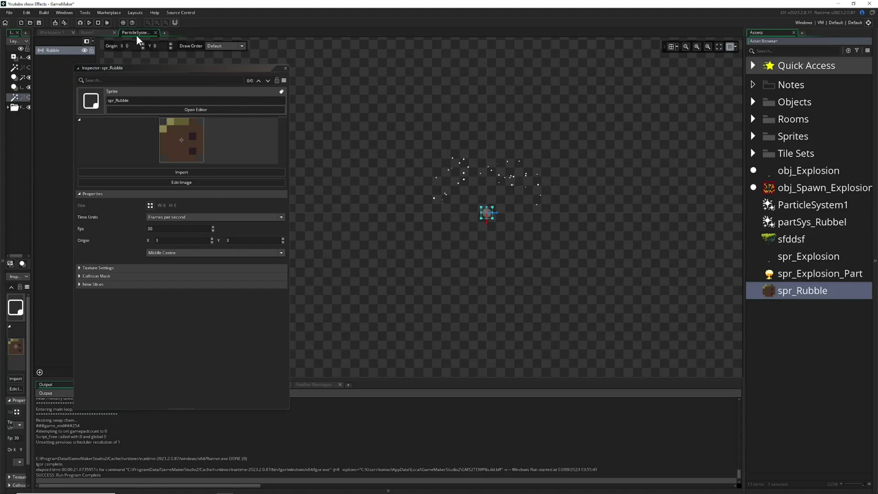
click(54, 50)
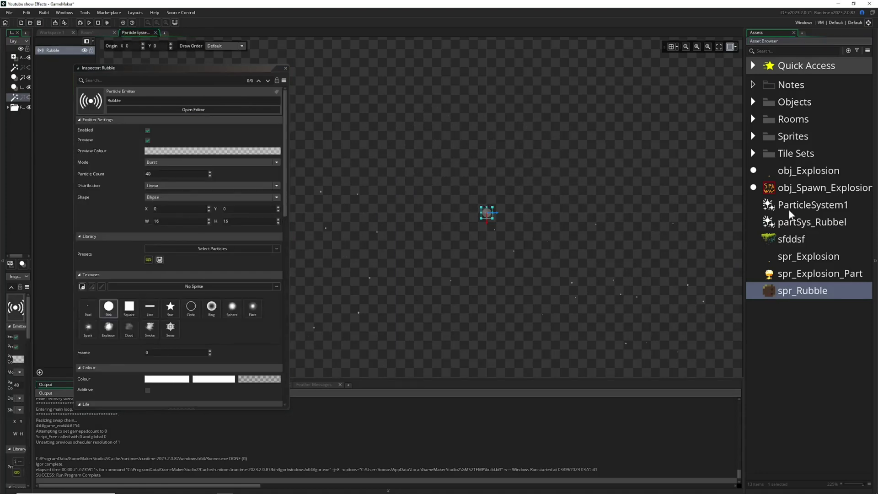
drag(787, 291, 220, 289)
Set the Rubble emitter's particle size to a minimum of 0.5 and a maximum of 1
scroll(186, 307, down, 8)
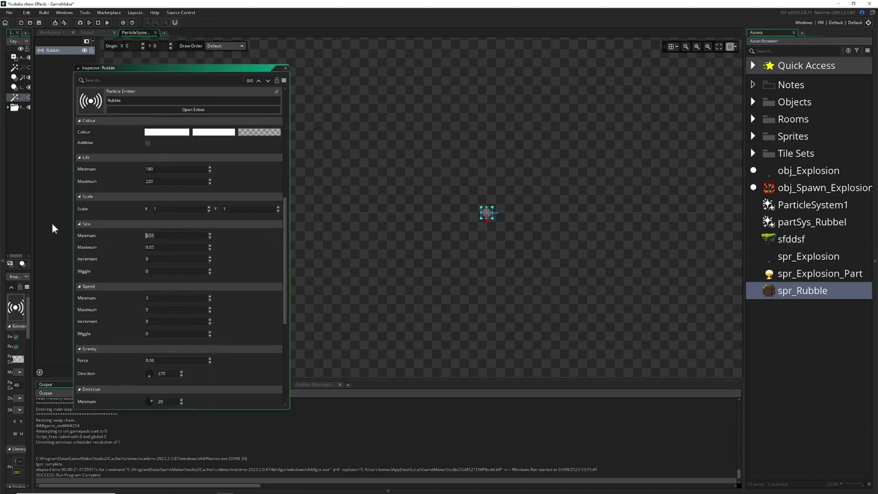
key(BackSpace)
key(BackSpace)
key(BackSpace)
text(.5)
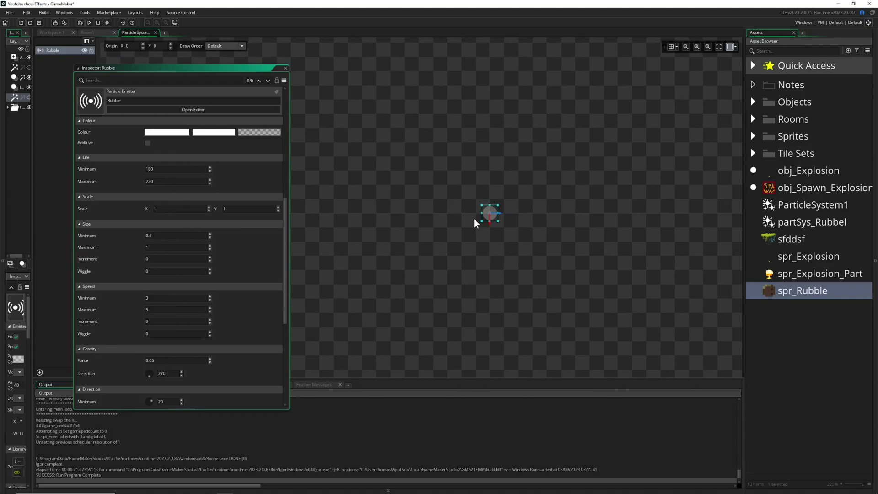
Open the spr_Rubble sprite, examine its image clear of the Inspector, and close the sprite editor
scroll(210, 272, down, 3)
scroll(206, 272, down, 3)
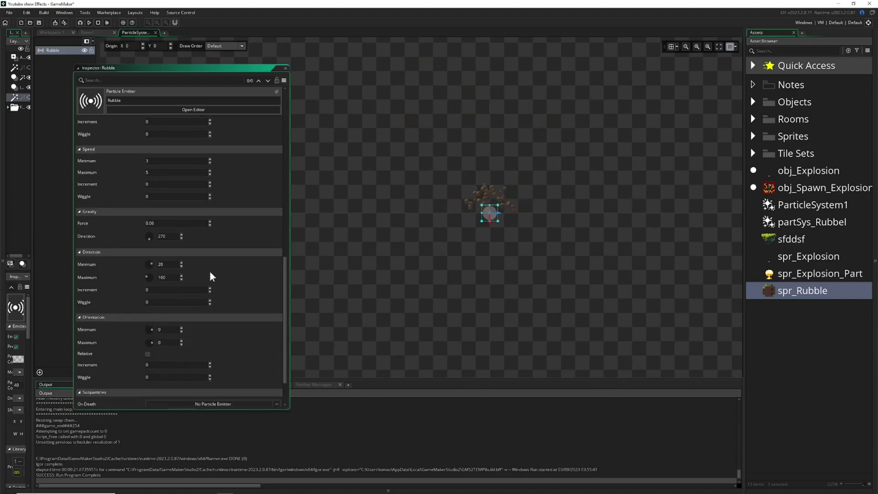
double_click(773, 291)
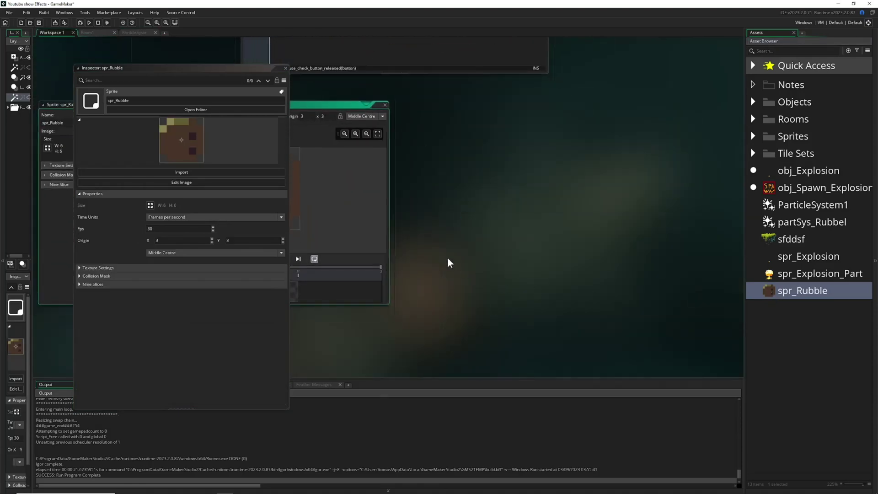
drag(325, 103, 528, 104)
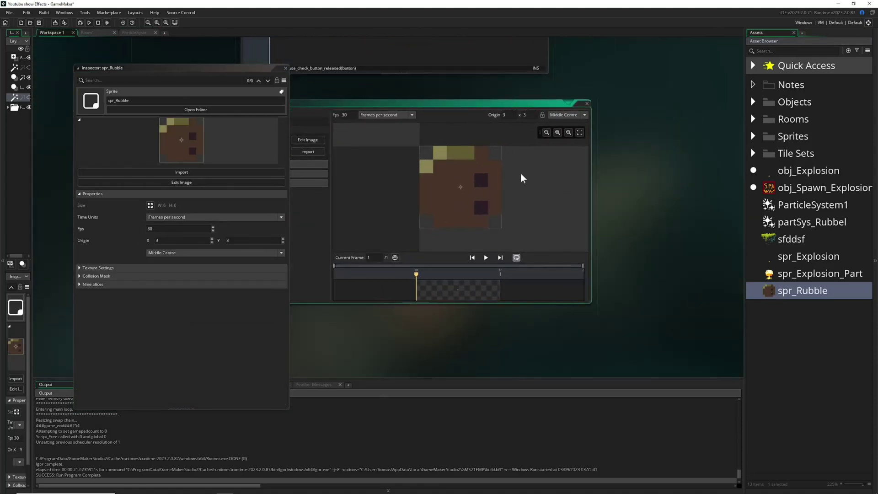
click(587, 103)
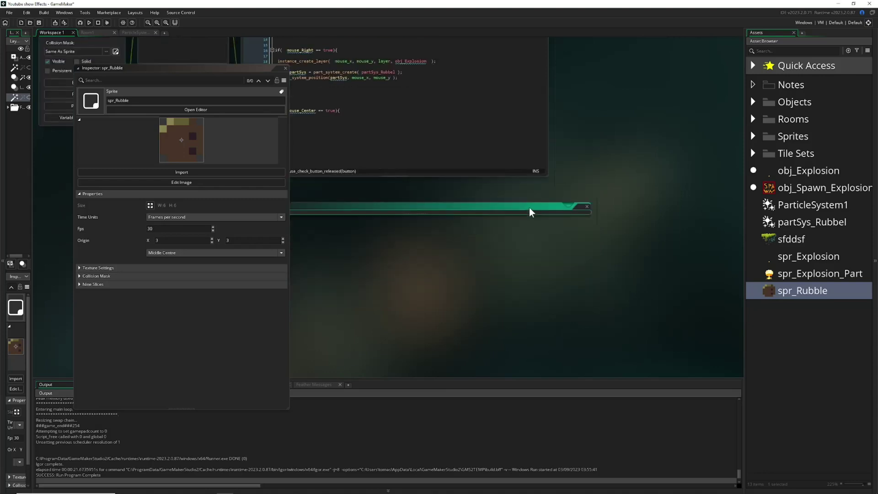
Return to the rubble particle system and set the Rubble emitter's orientation increment to 4 so the debris rotates
click(141, 32)
scroll(169, 274, down, 5)
scroll(151, 272, down, 5)
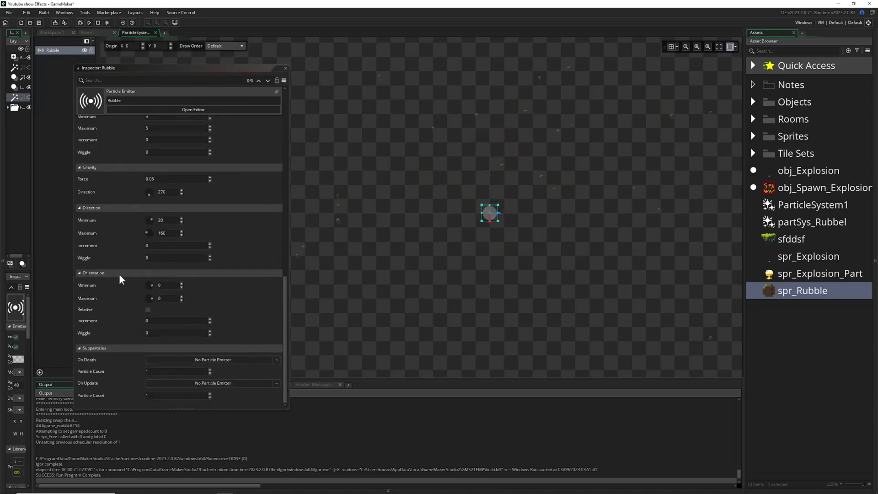
click(210, 319)
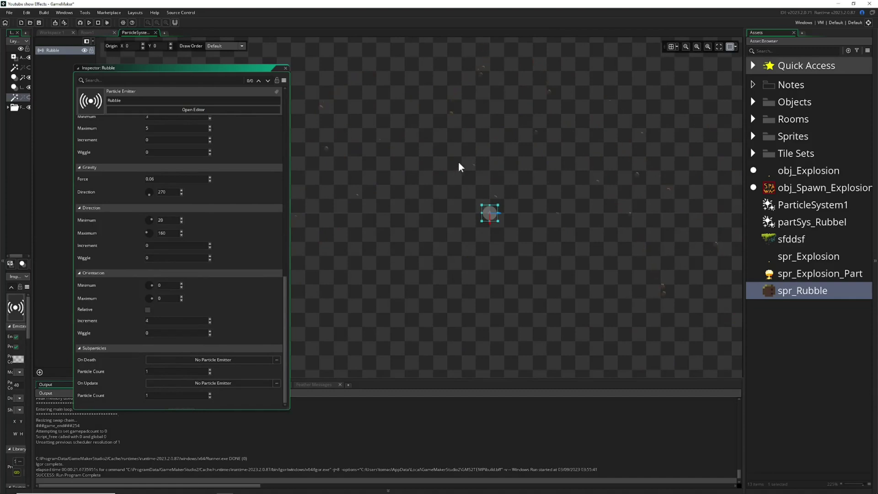
scroll(524, 215, up, 3)
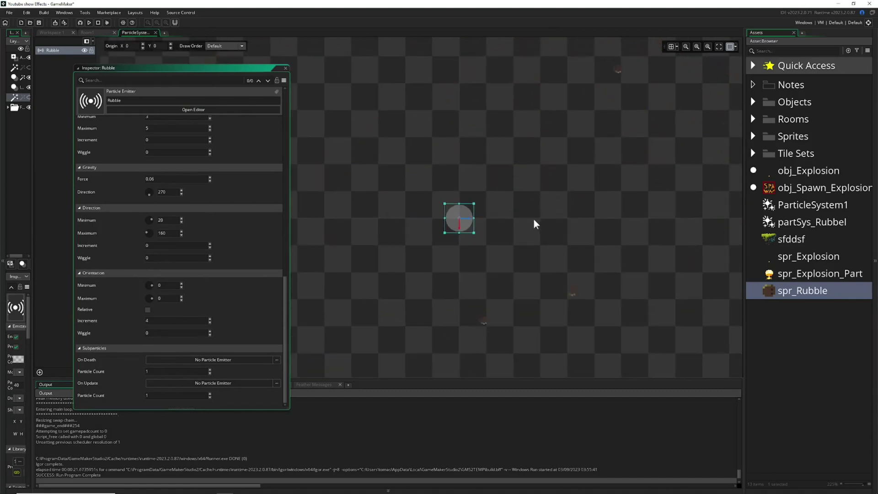
Run the game again and spawn repeated explosions above the floating grass island to check the rotating sprite rubble
key(F5)
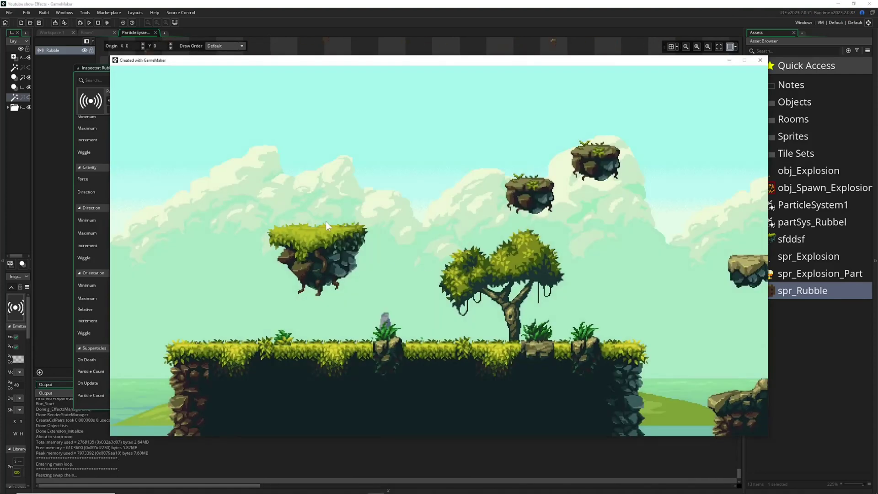
click(327, 221)
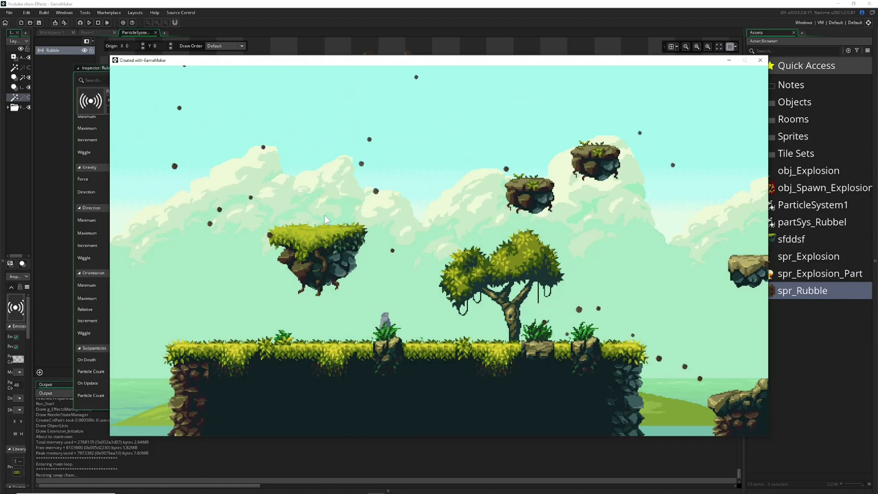
click(323, 217)
click(318, 226)
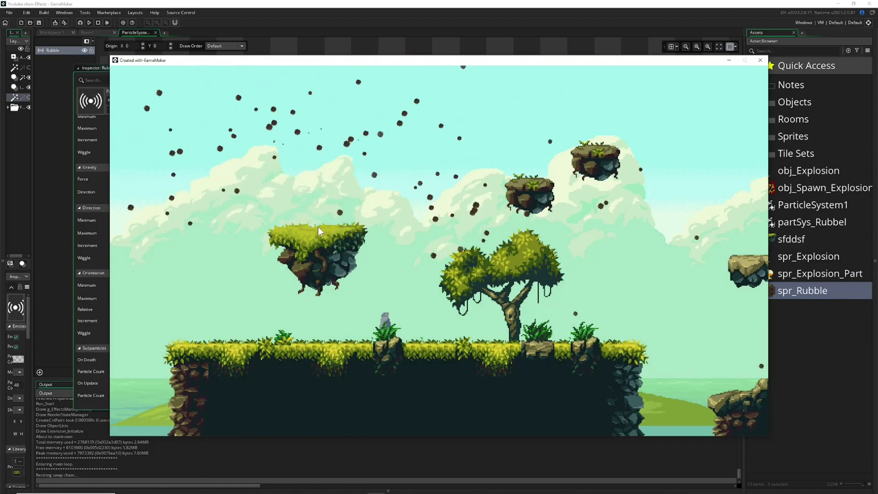
click(318, 227)
click(318, 227)
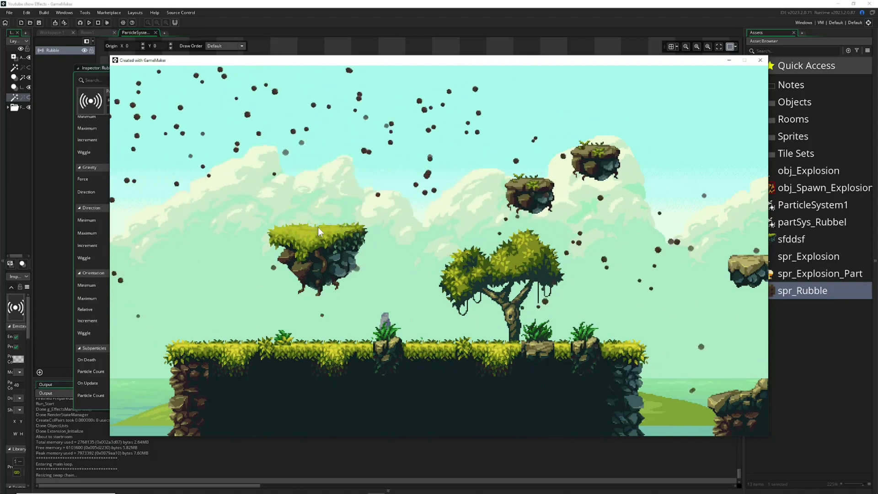